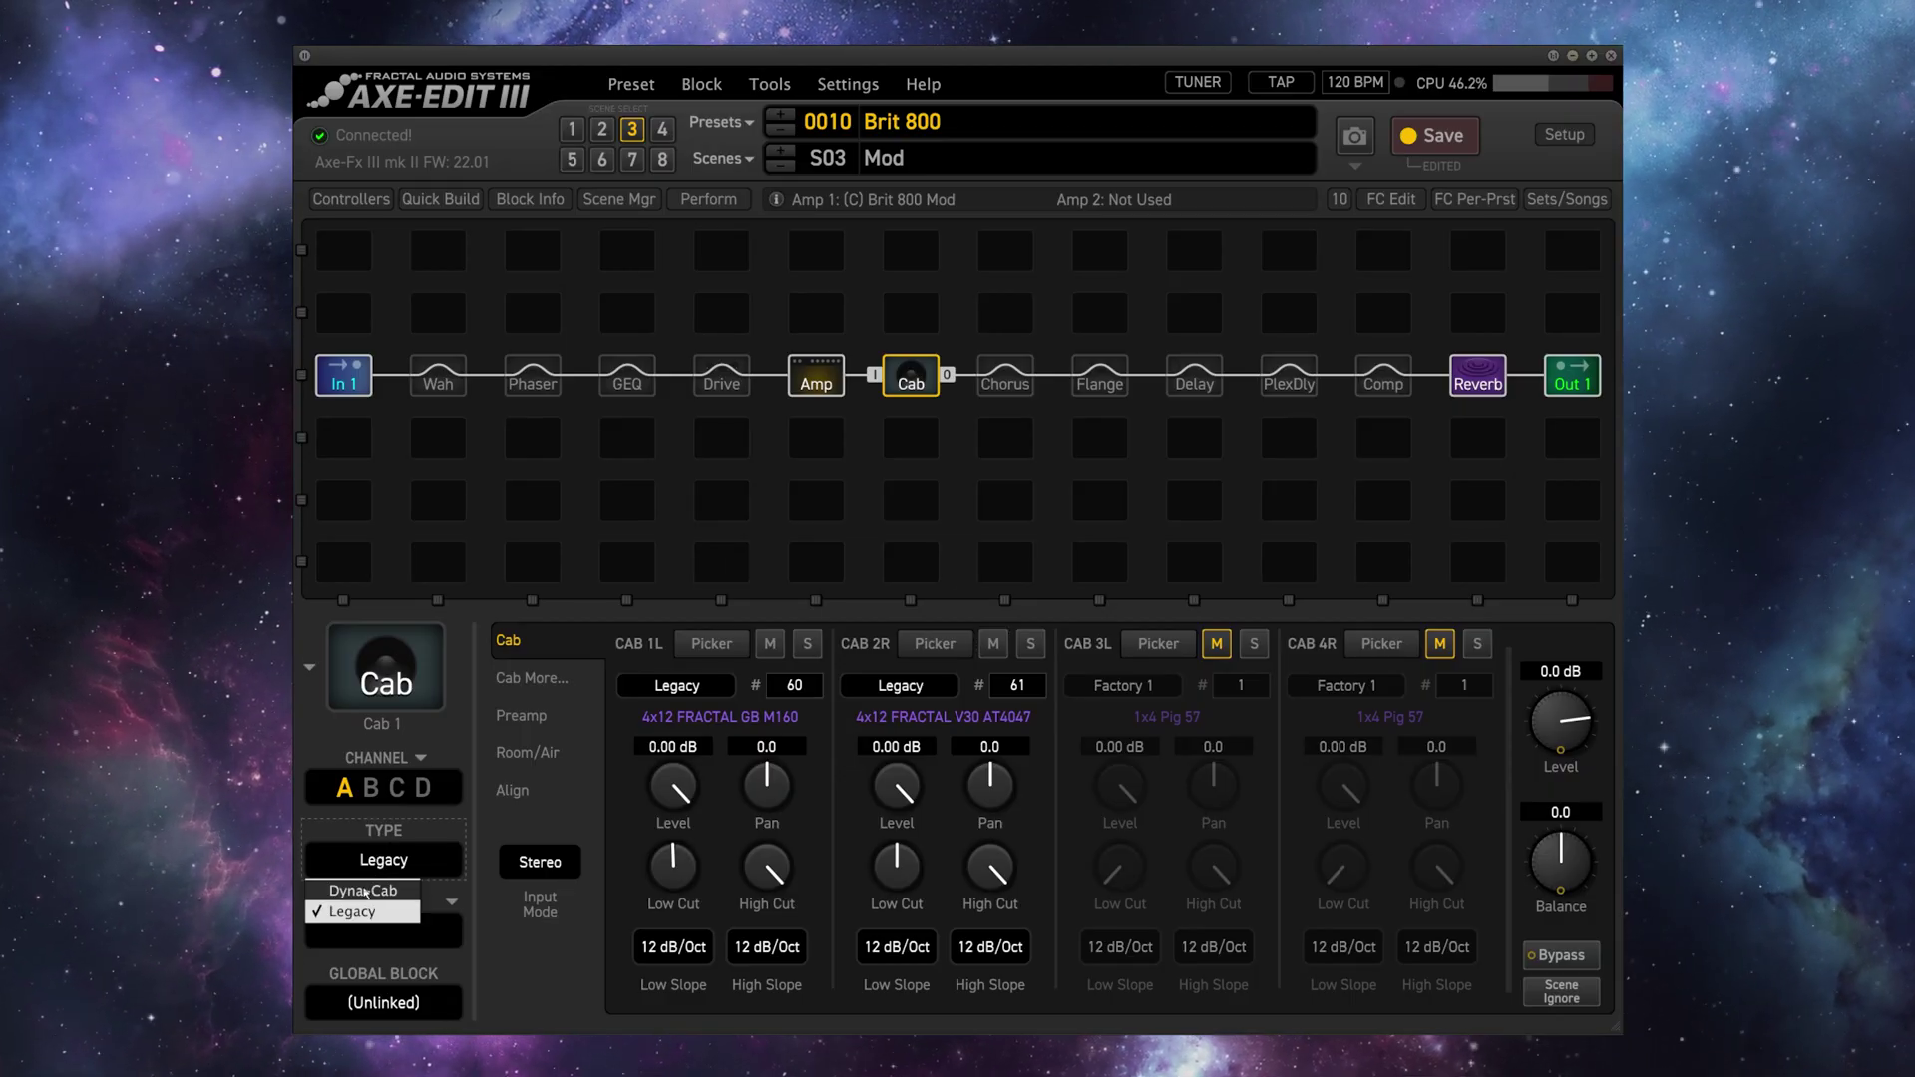
# Switch the Cab block to Dyna-Cab and set CAB 1L to the 4x12 1960TV cabinet.
pyautogui.click(363, 890)
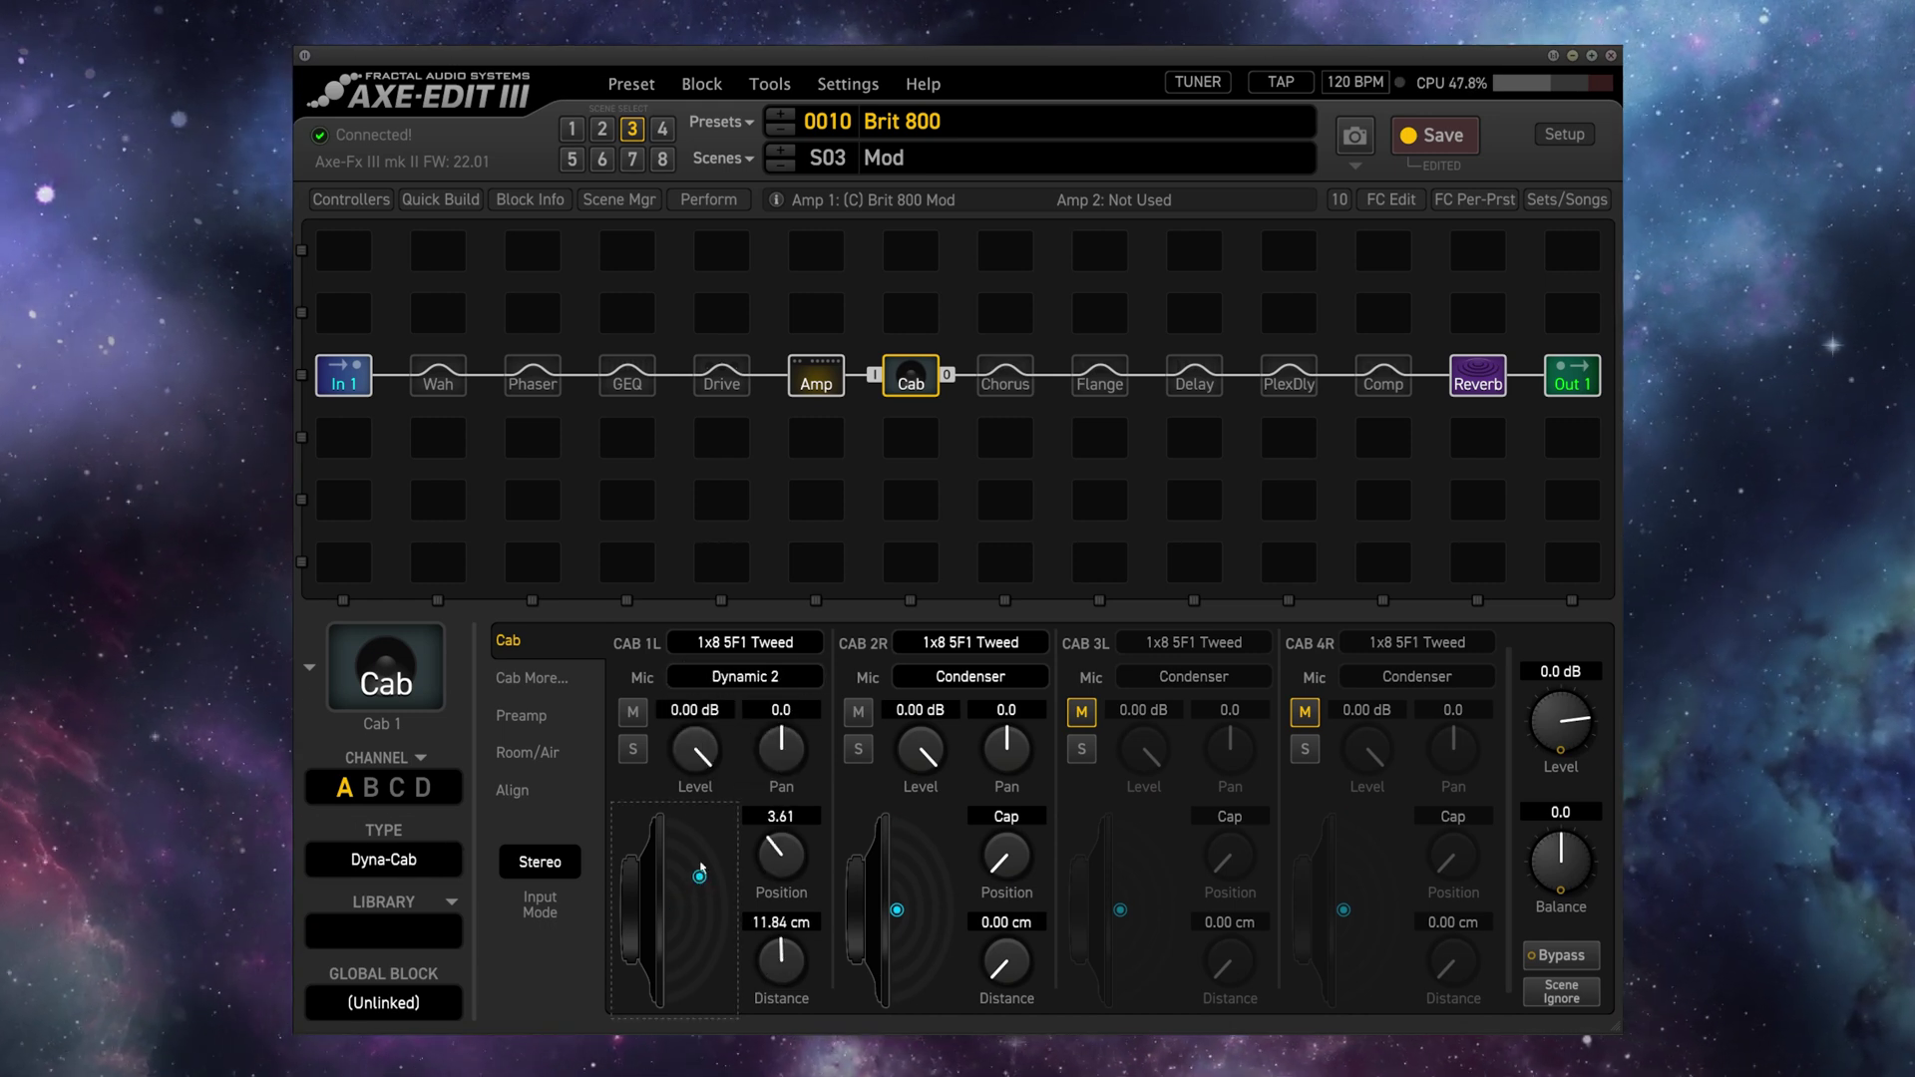
pyautogui.click(751, 645)
pyautogui.click(755, 648)
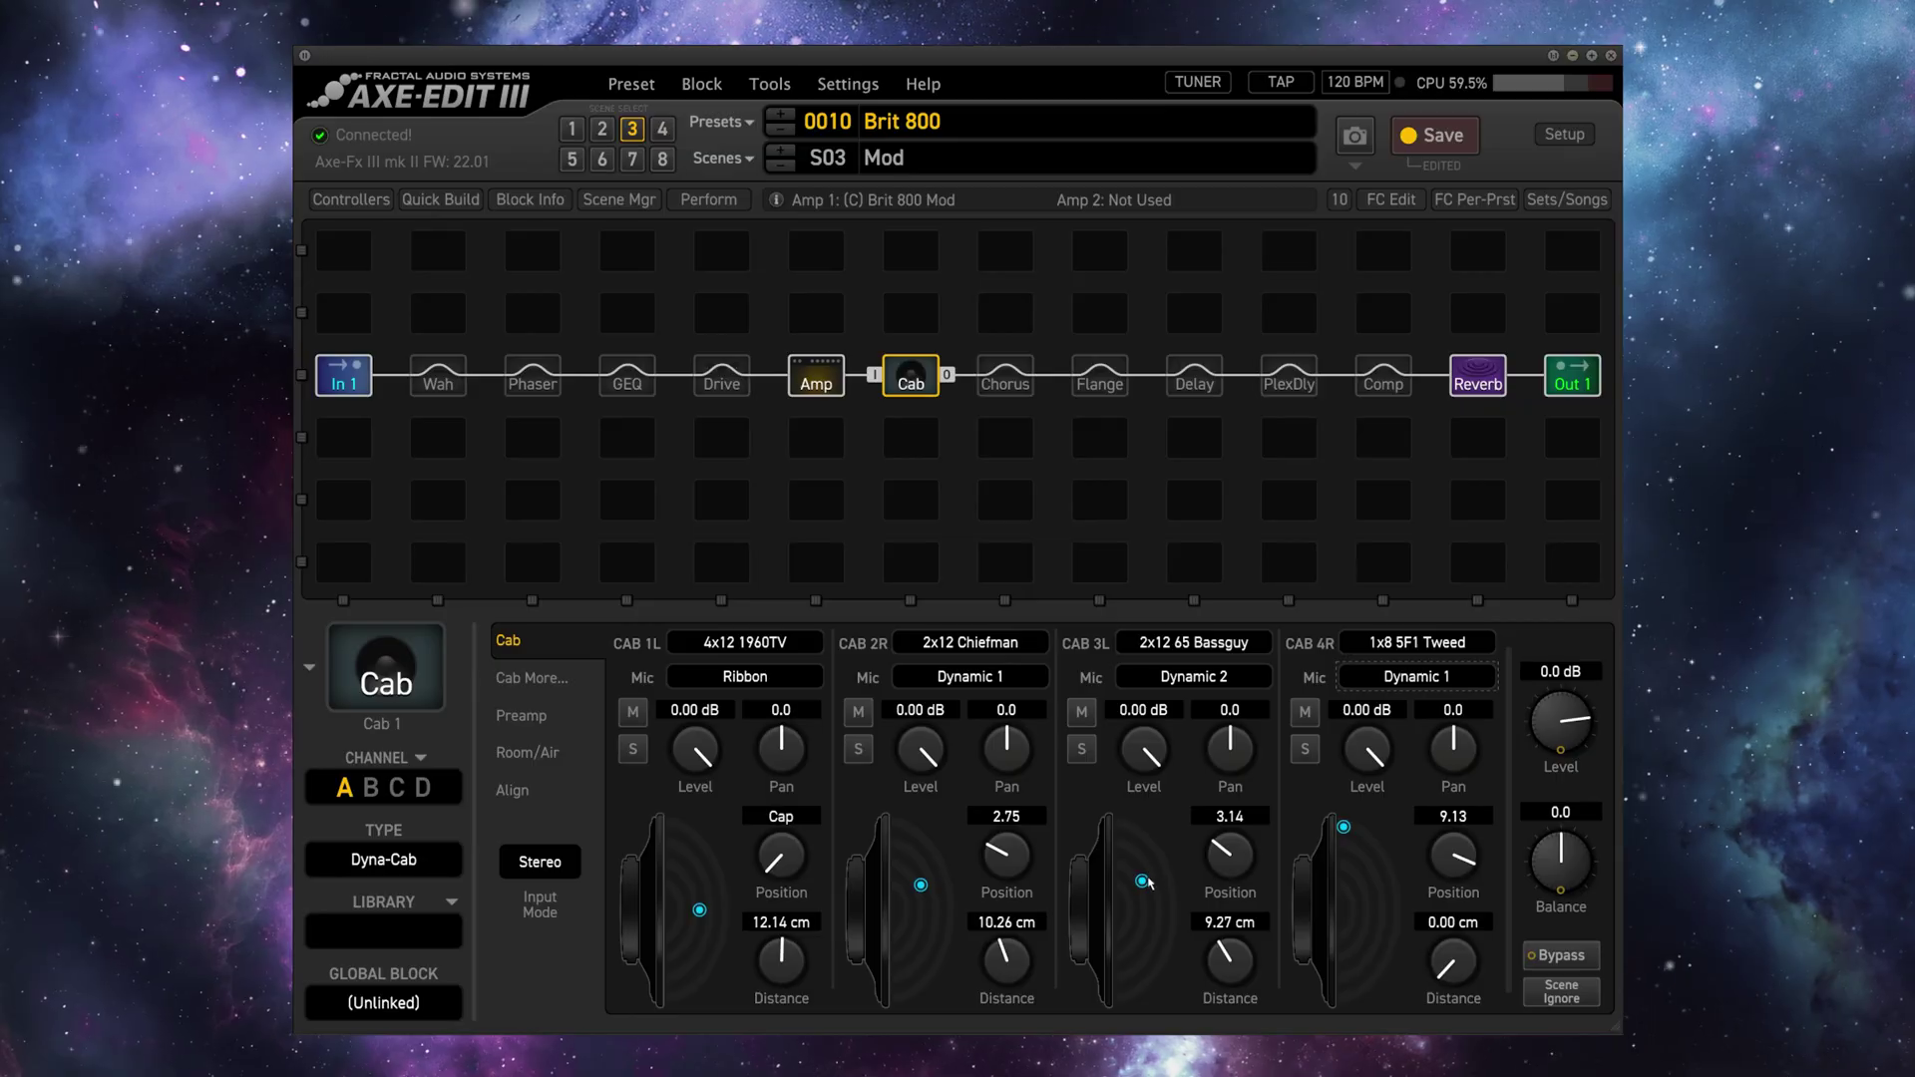
# Move the CAB 3L mic on the speaker graphic closer, to 10.18 cm.
pyautogui.moveTo(1147, 870)
pyautogui.mouseDown()
pyautogui.moveTo(1141, 850)
pyautogui.moveTo(1156, 893)
pyautogui.mouseUp()
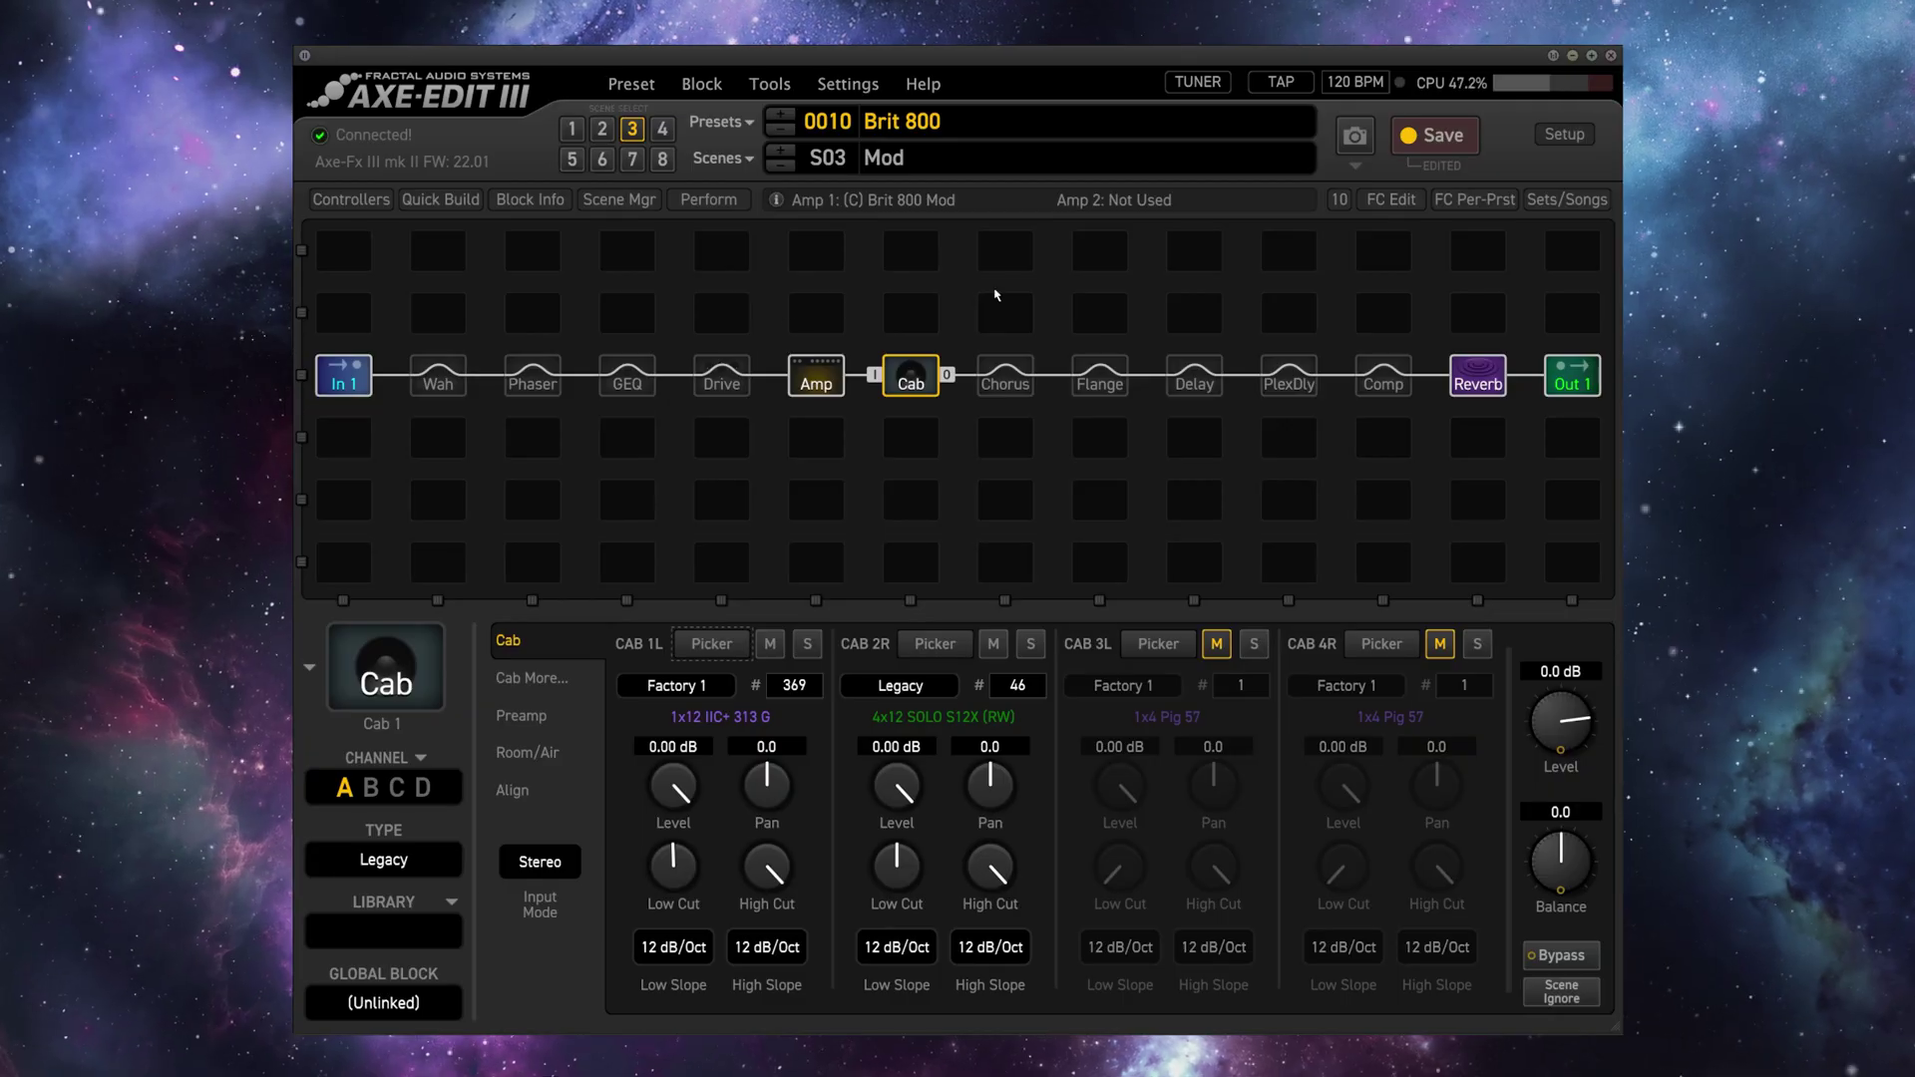
# In CAB 1L's IR browser, audition 1x12 cabs such as IIC+ 313 H, G12T 121 B and IIC+ 160 D.
pyautogui.click(742, 646)
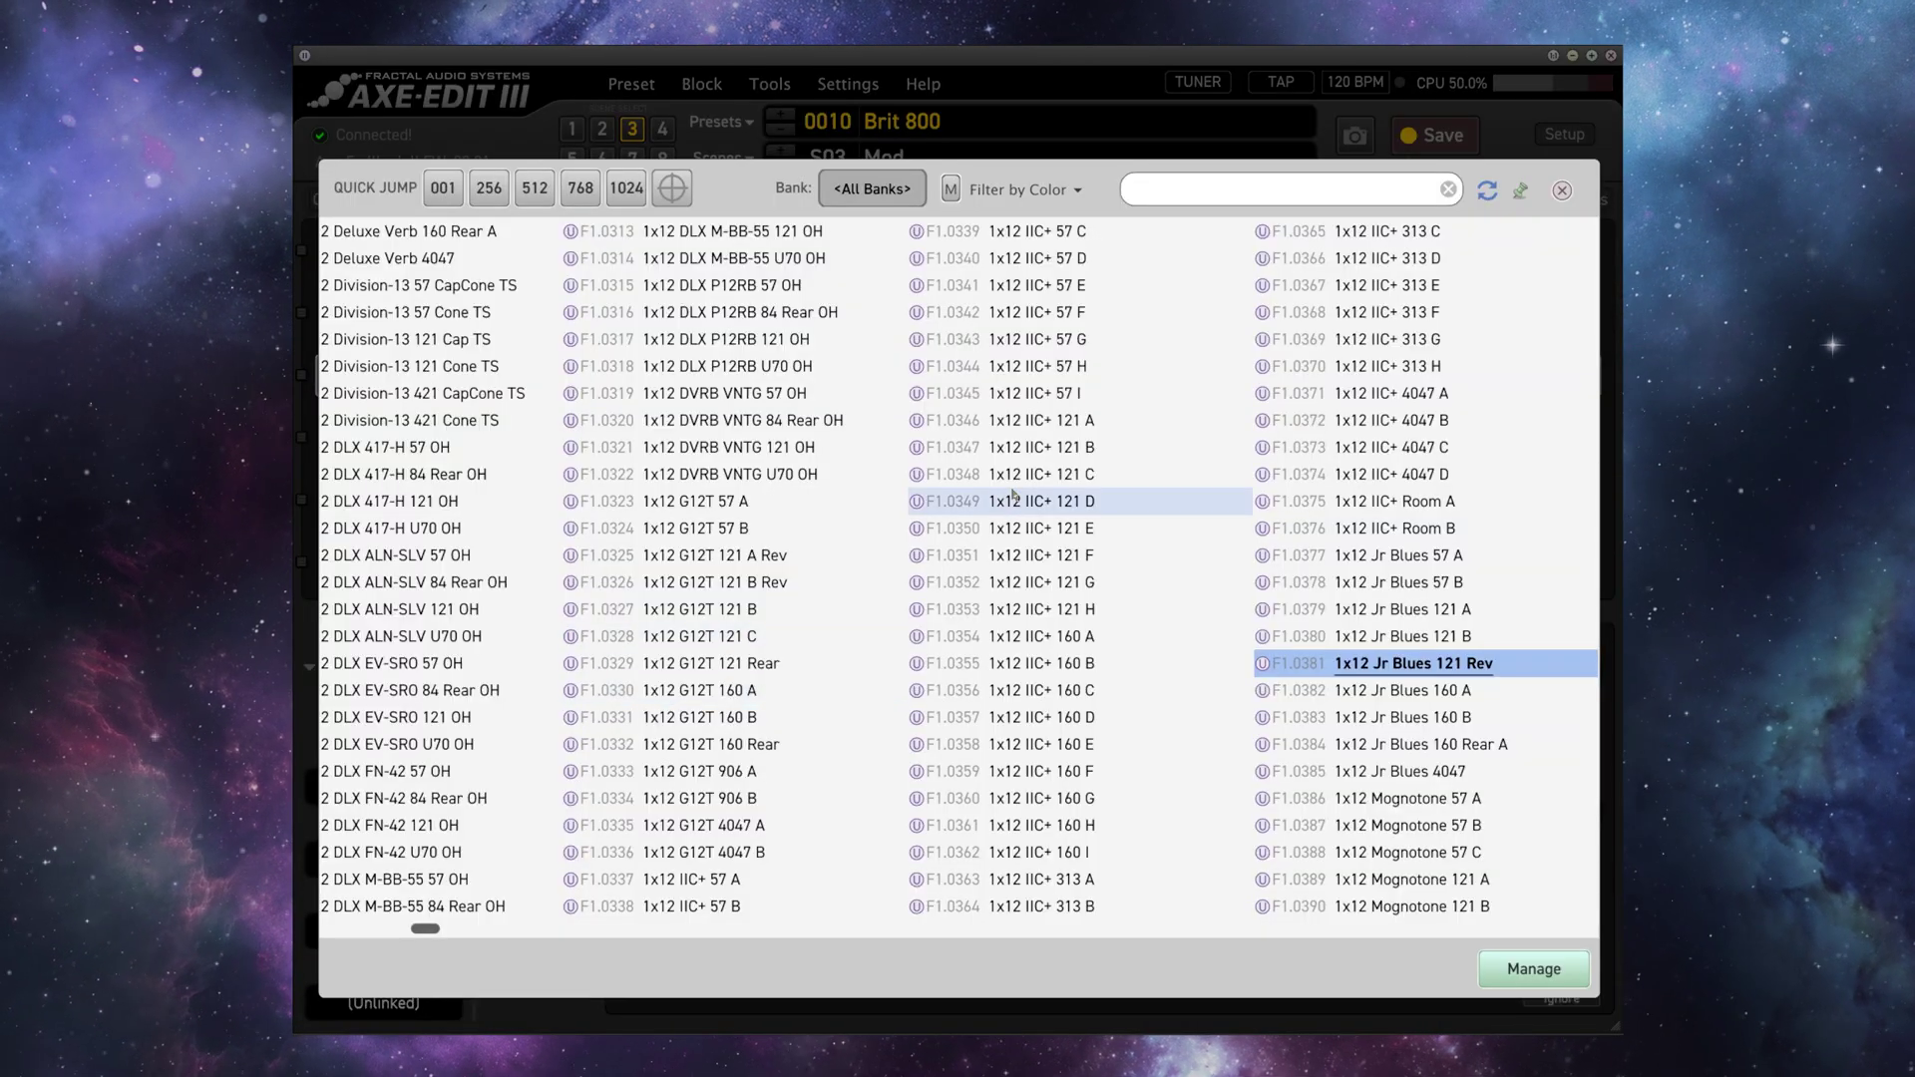
pyautogui.click(1438, 376)
pyautogui.click(1397, 690)
pyautogui.click(1047, 744)
pyautogui.click(703, 608)
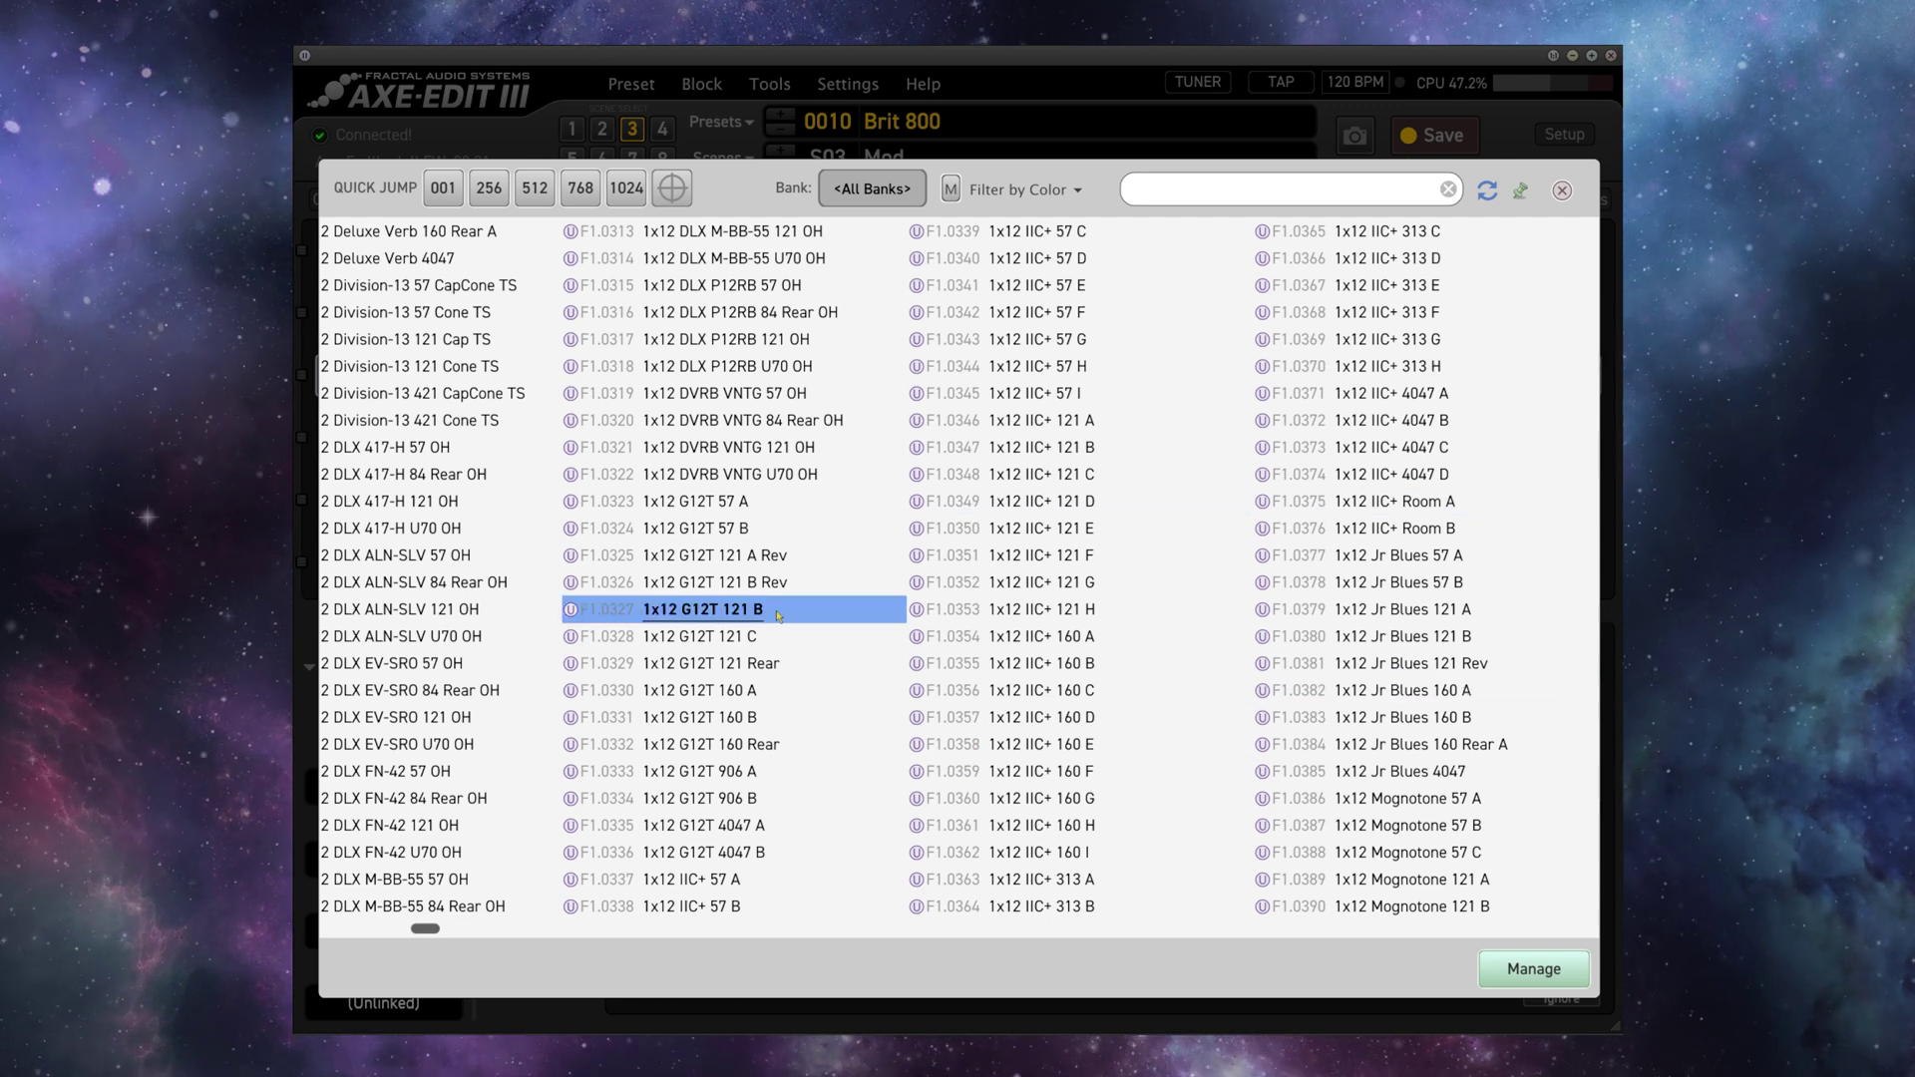
pyautogui.click(728, 366)
pyautogui.click(1077, 717)
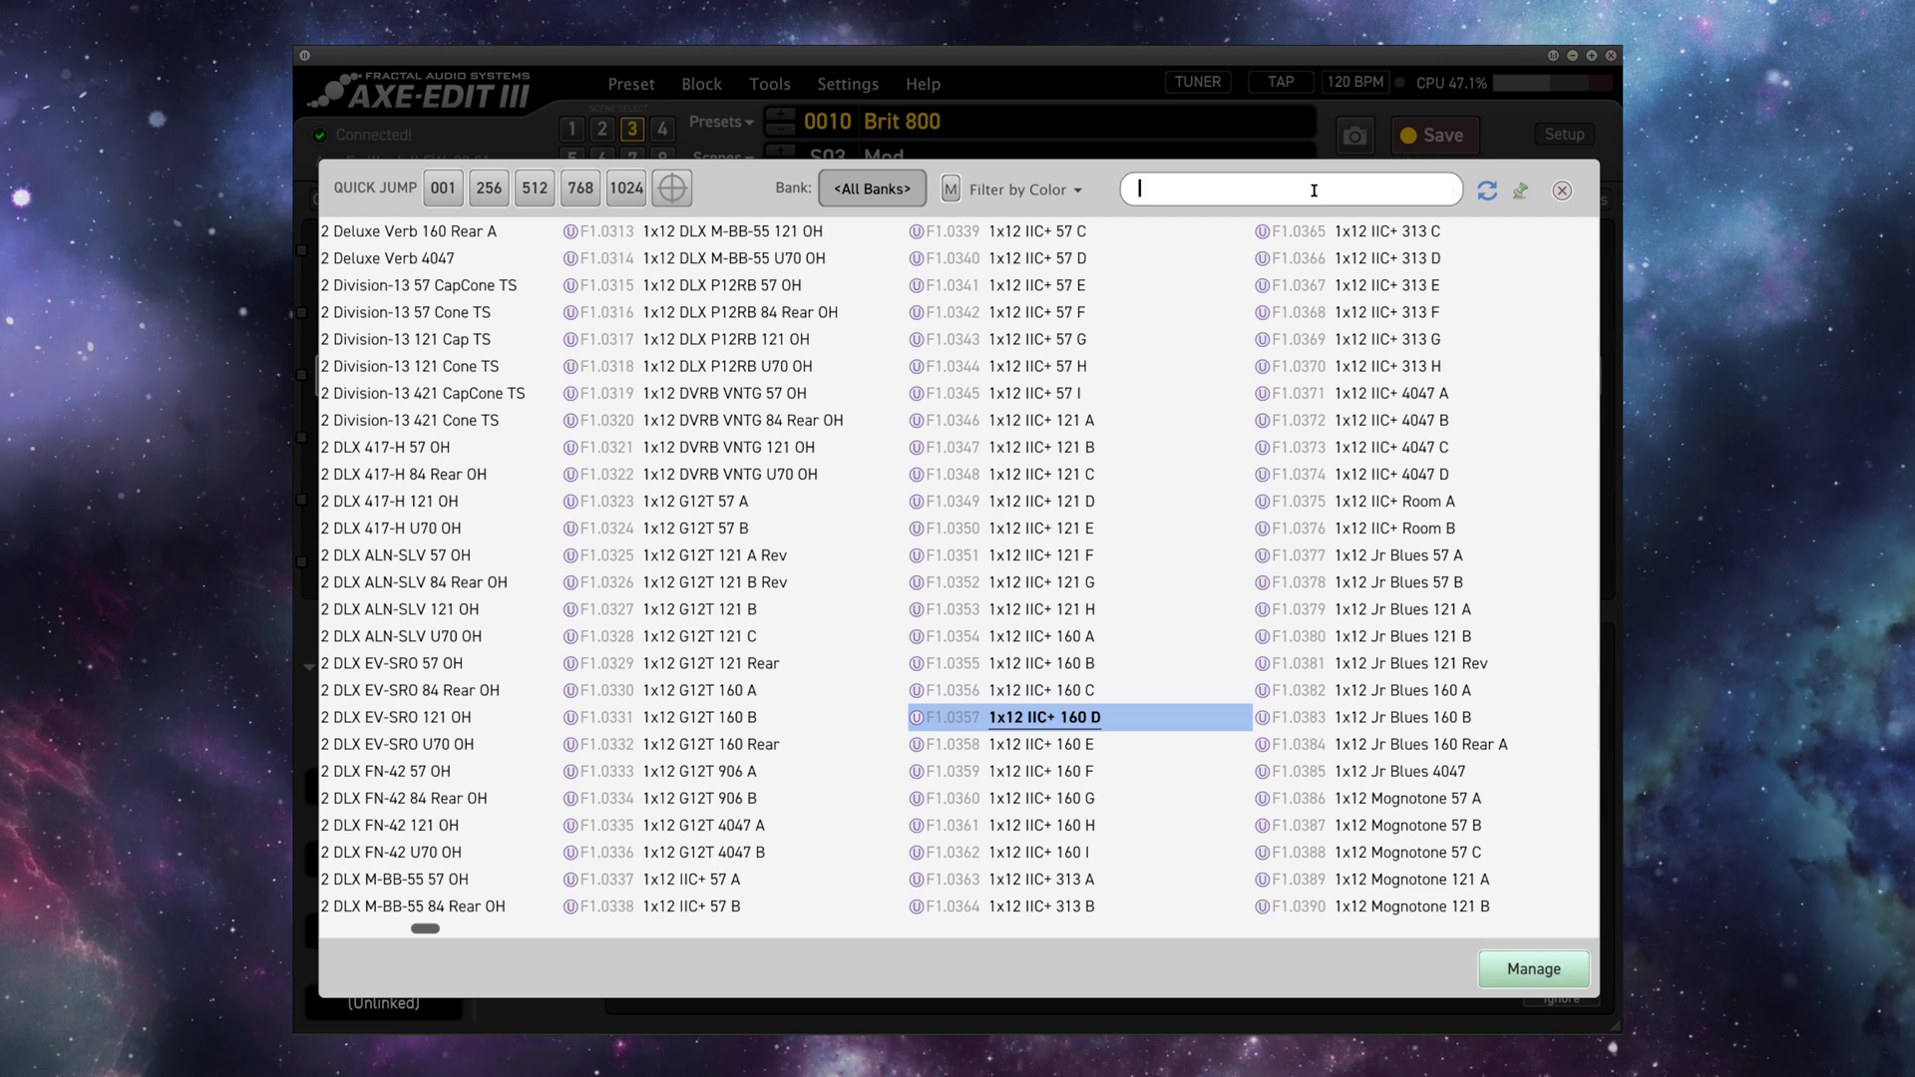
# Filter to MIX IRs, audition BOG-SH, SHADOW, STARFOUND and ACROX mixes, then load 1x12 TRIPTIK MIX.
pyautogui.press('Return')
pyautogui.click(1183, 313)
pyautogui.click(1148, 420)
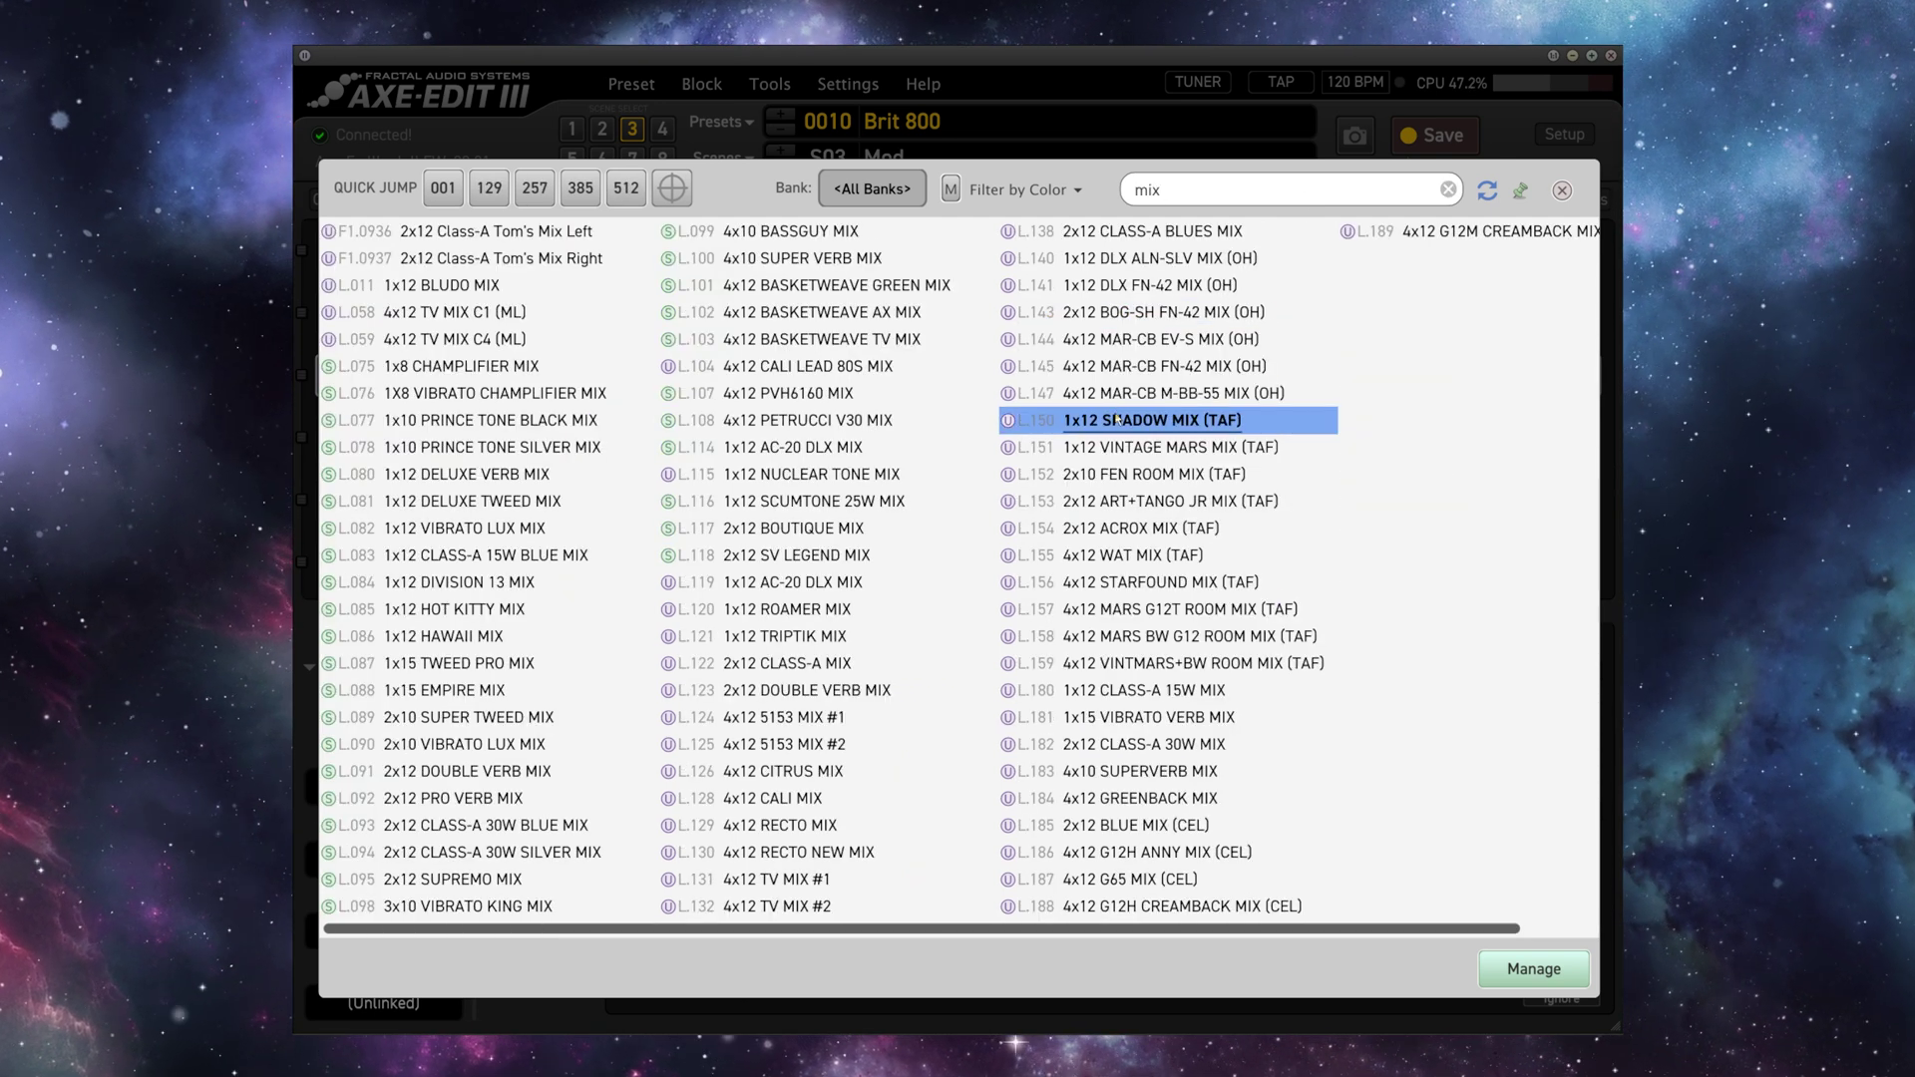
pyautogui.click(1160, 582)
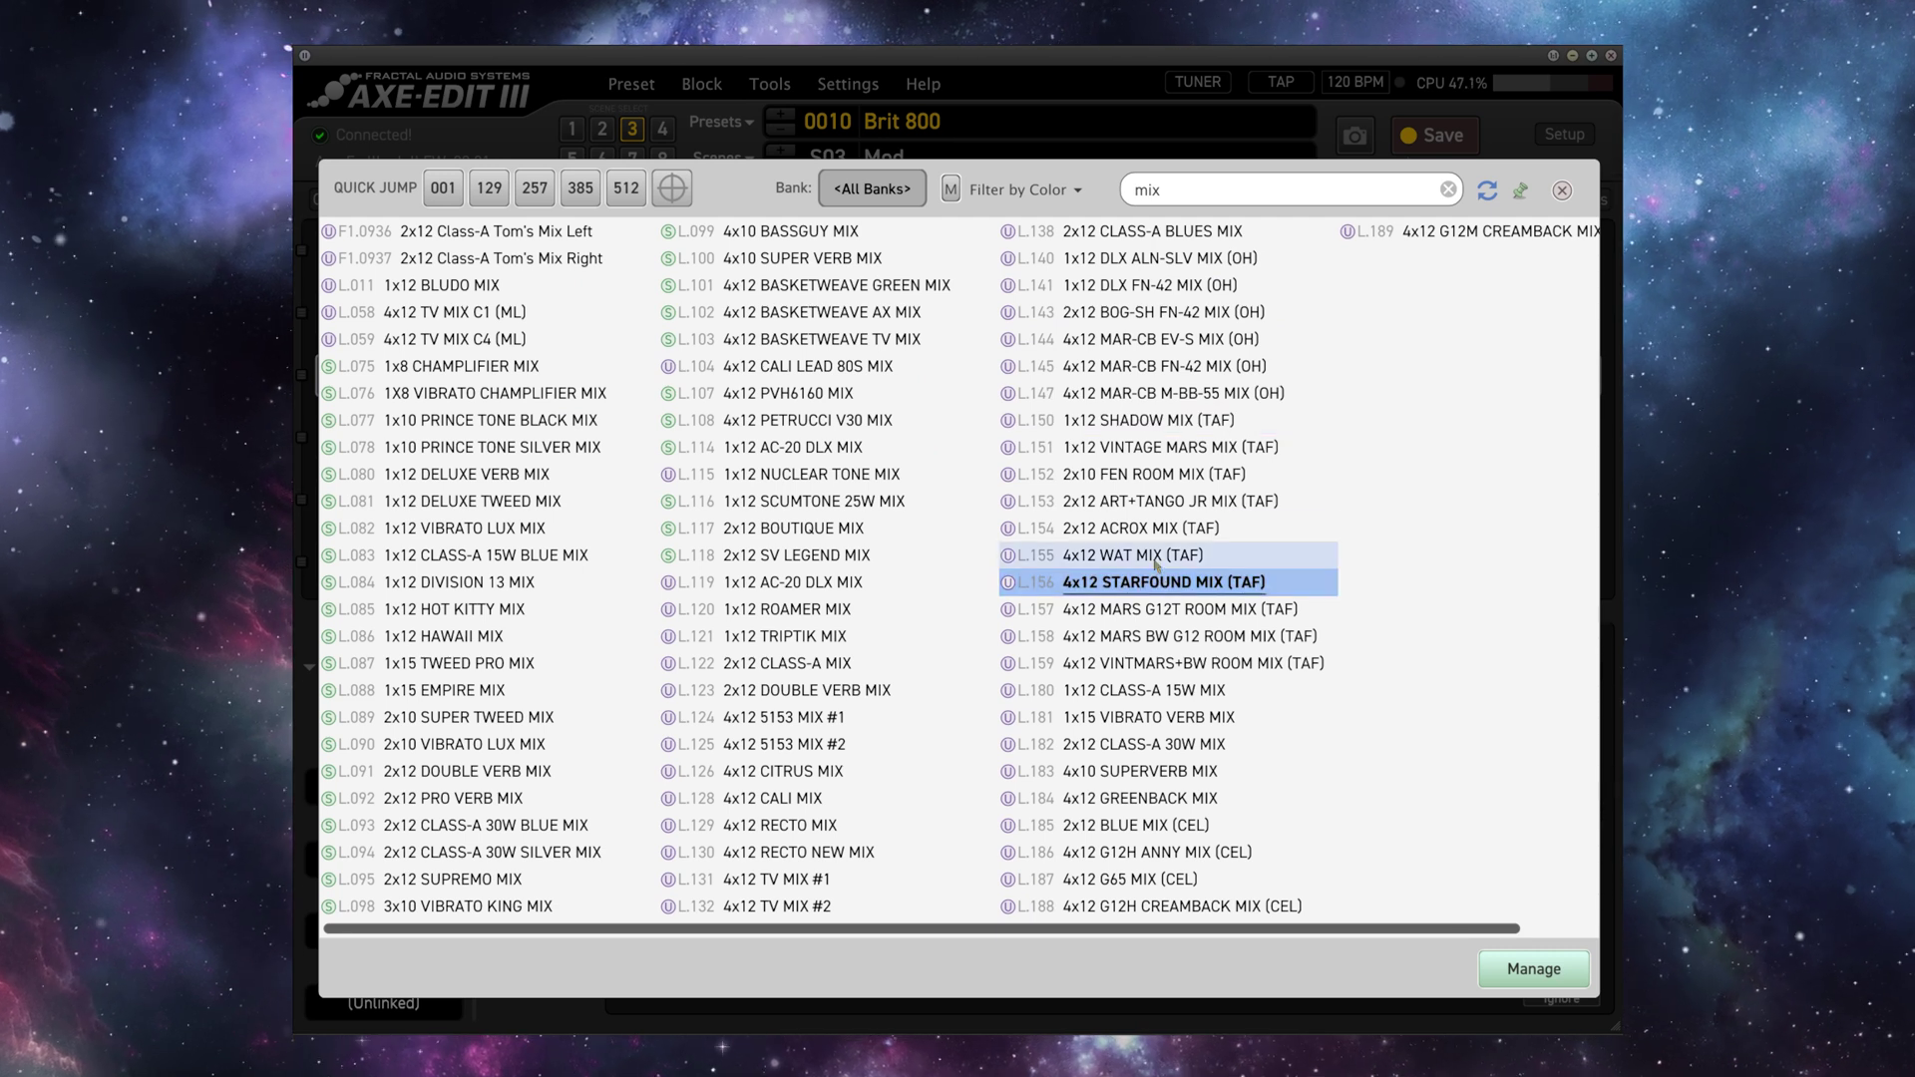
pyautogui.click(1159, 527)
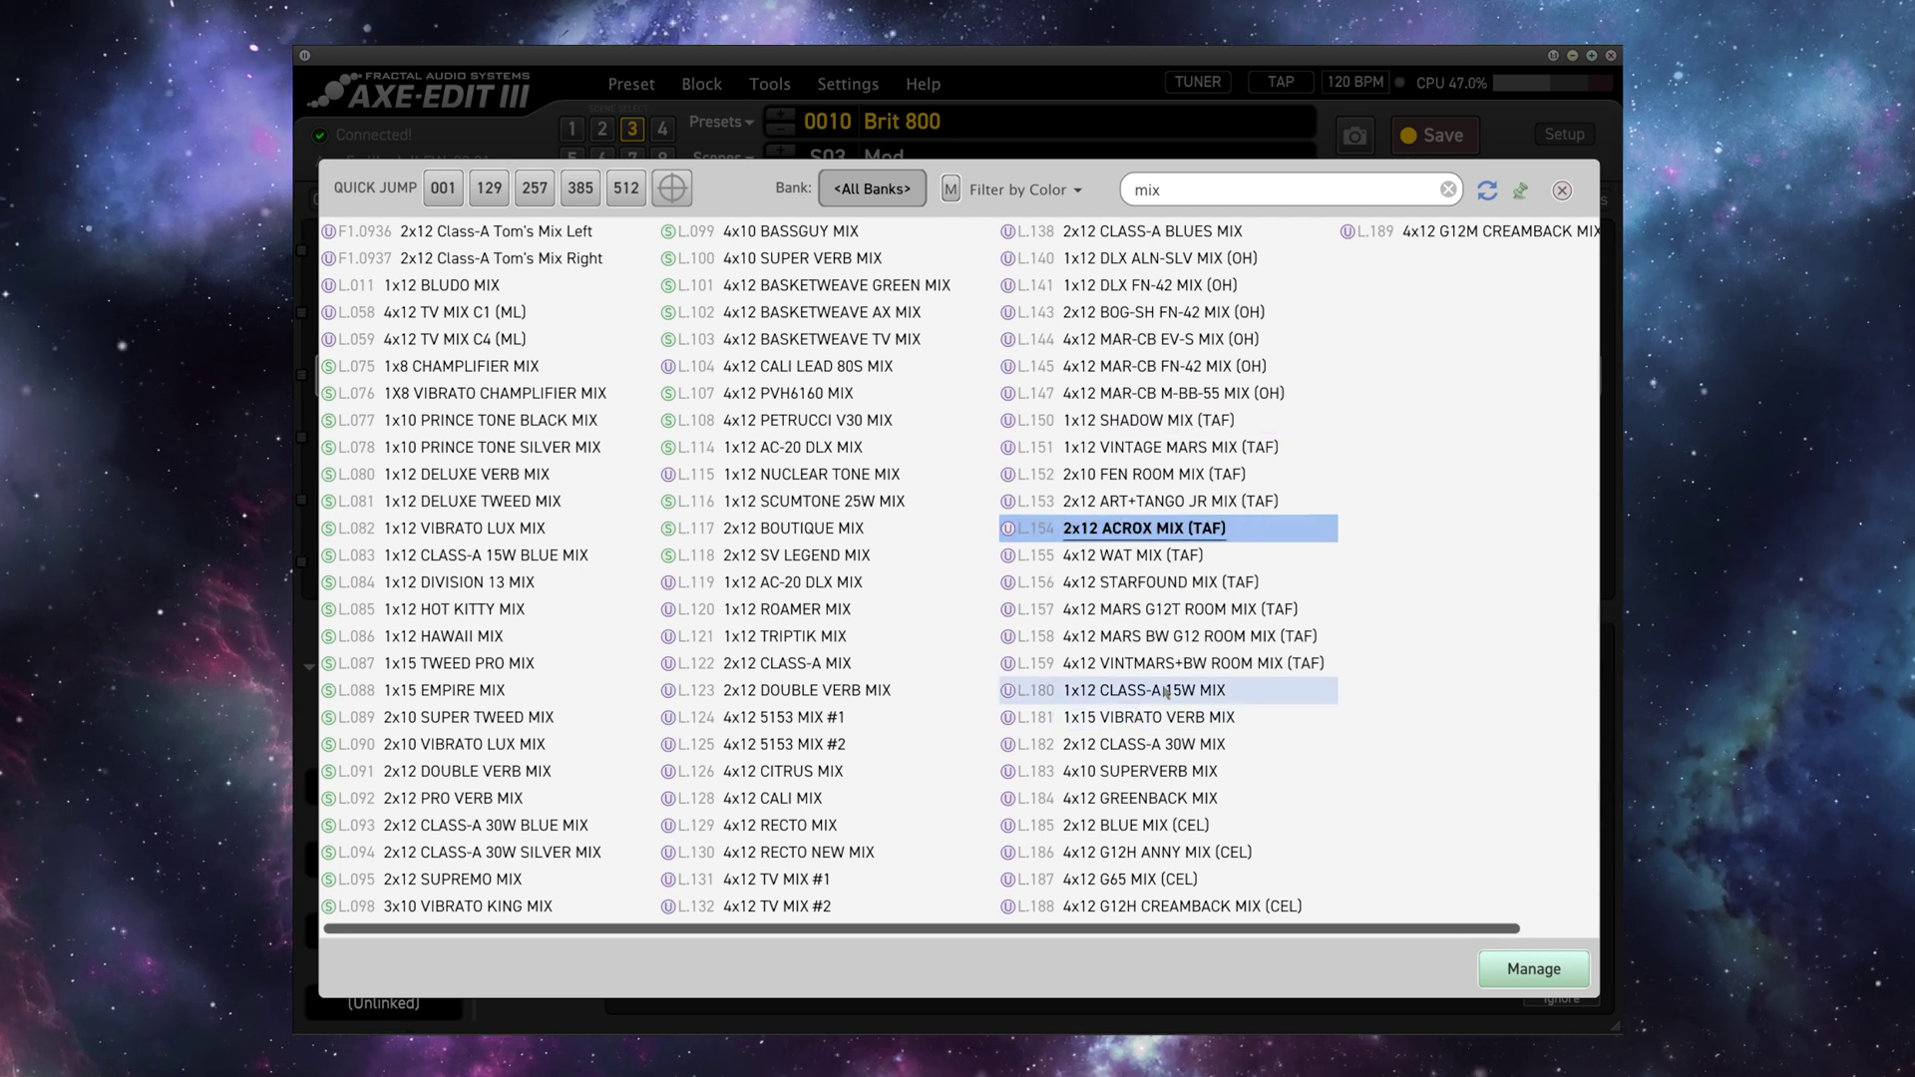
pyautogui.click(862, 646)
pyautogui.doubleClick(861, 647)
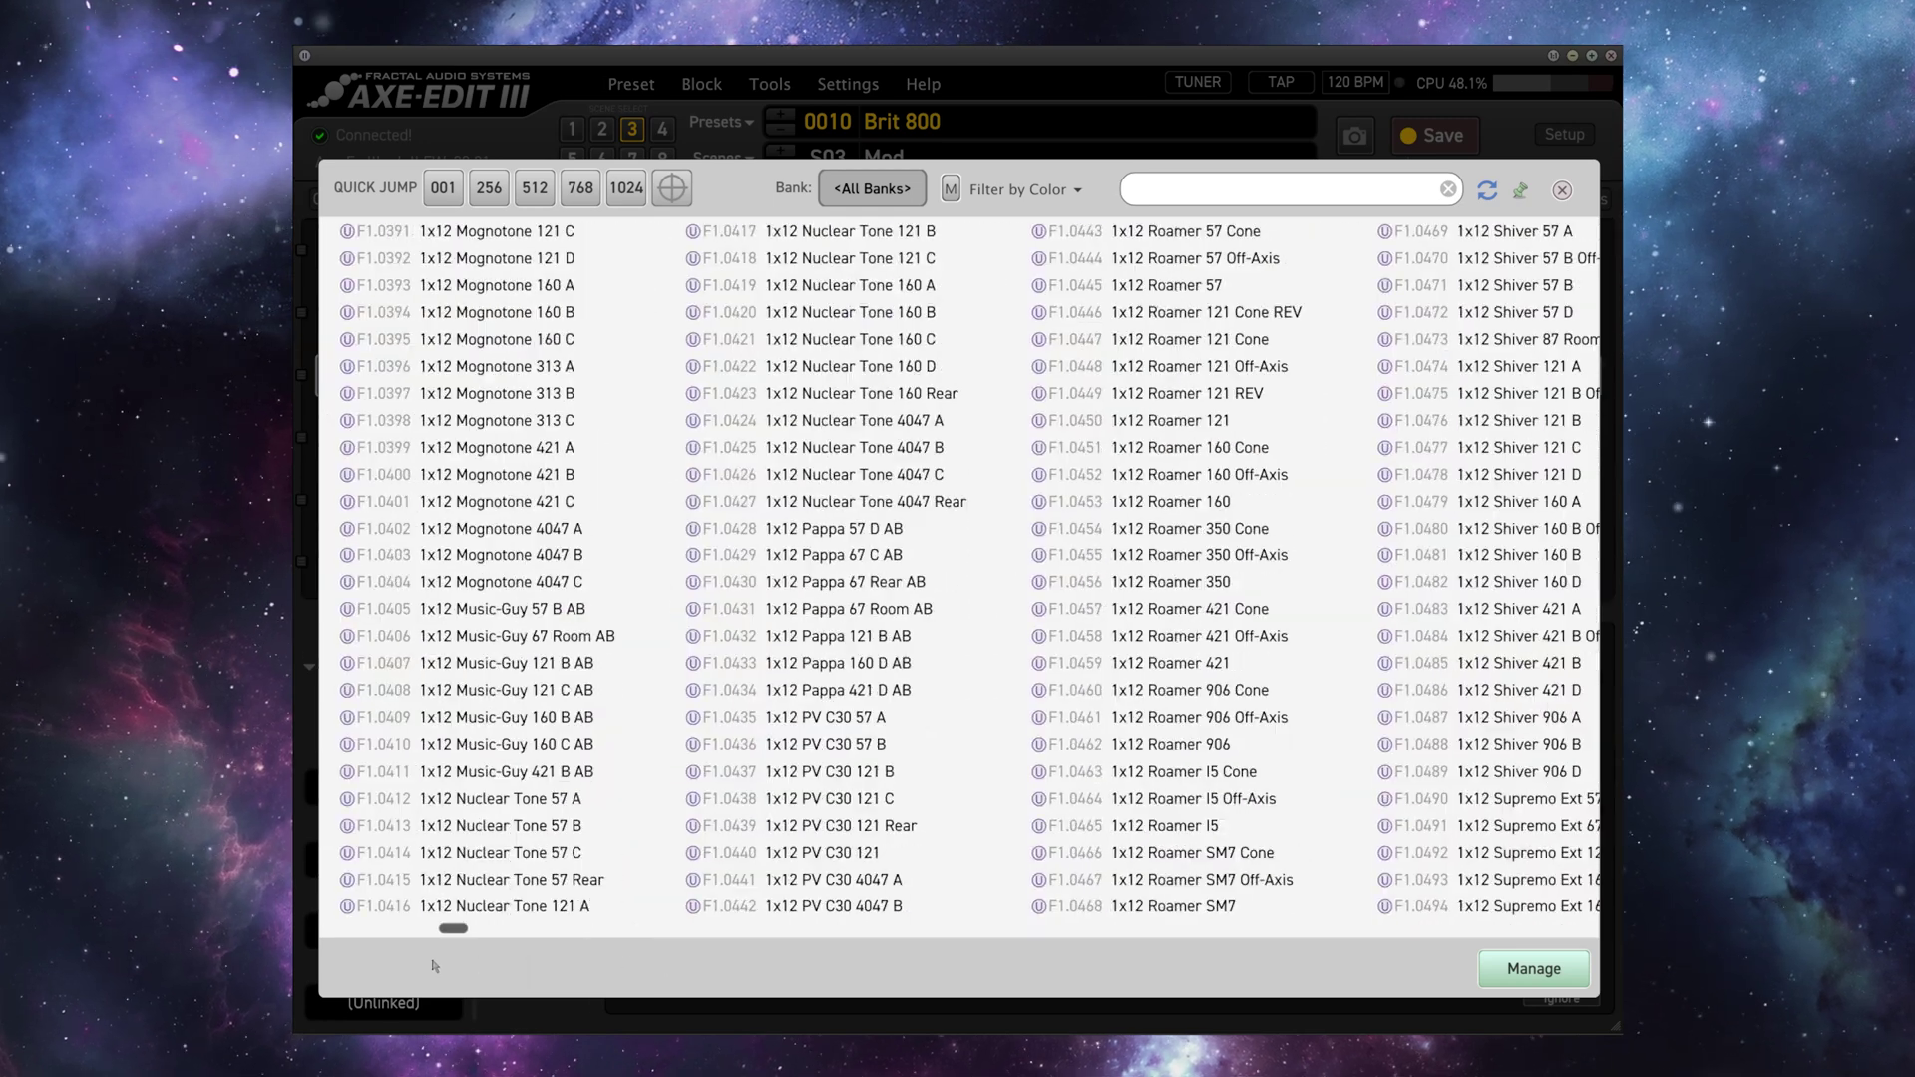
# Scroll through the All Banks cab list with 1x12 G12T 121 C marked current.
pyautogui.hscroll(-5, 431, 965)
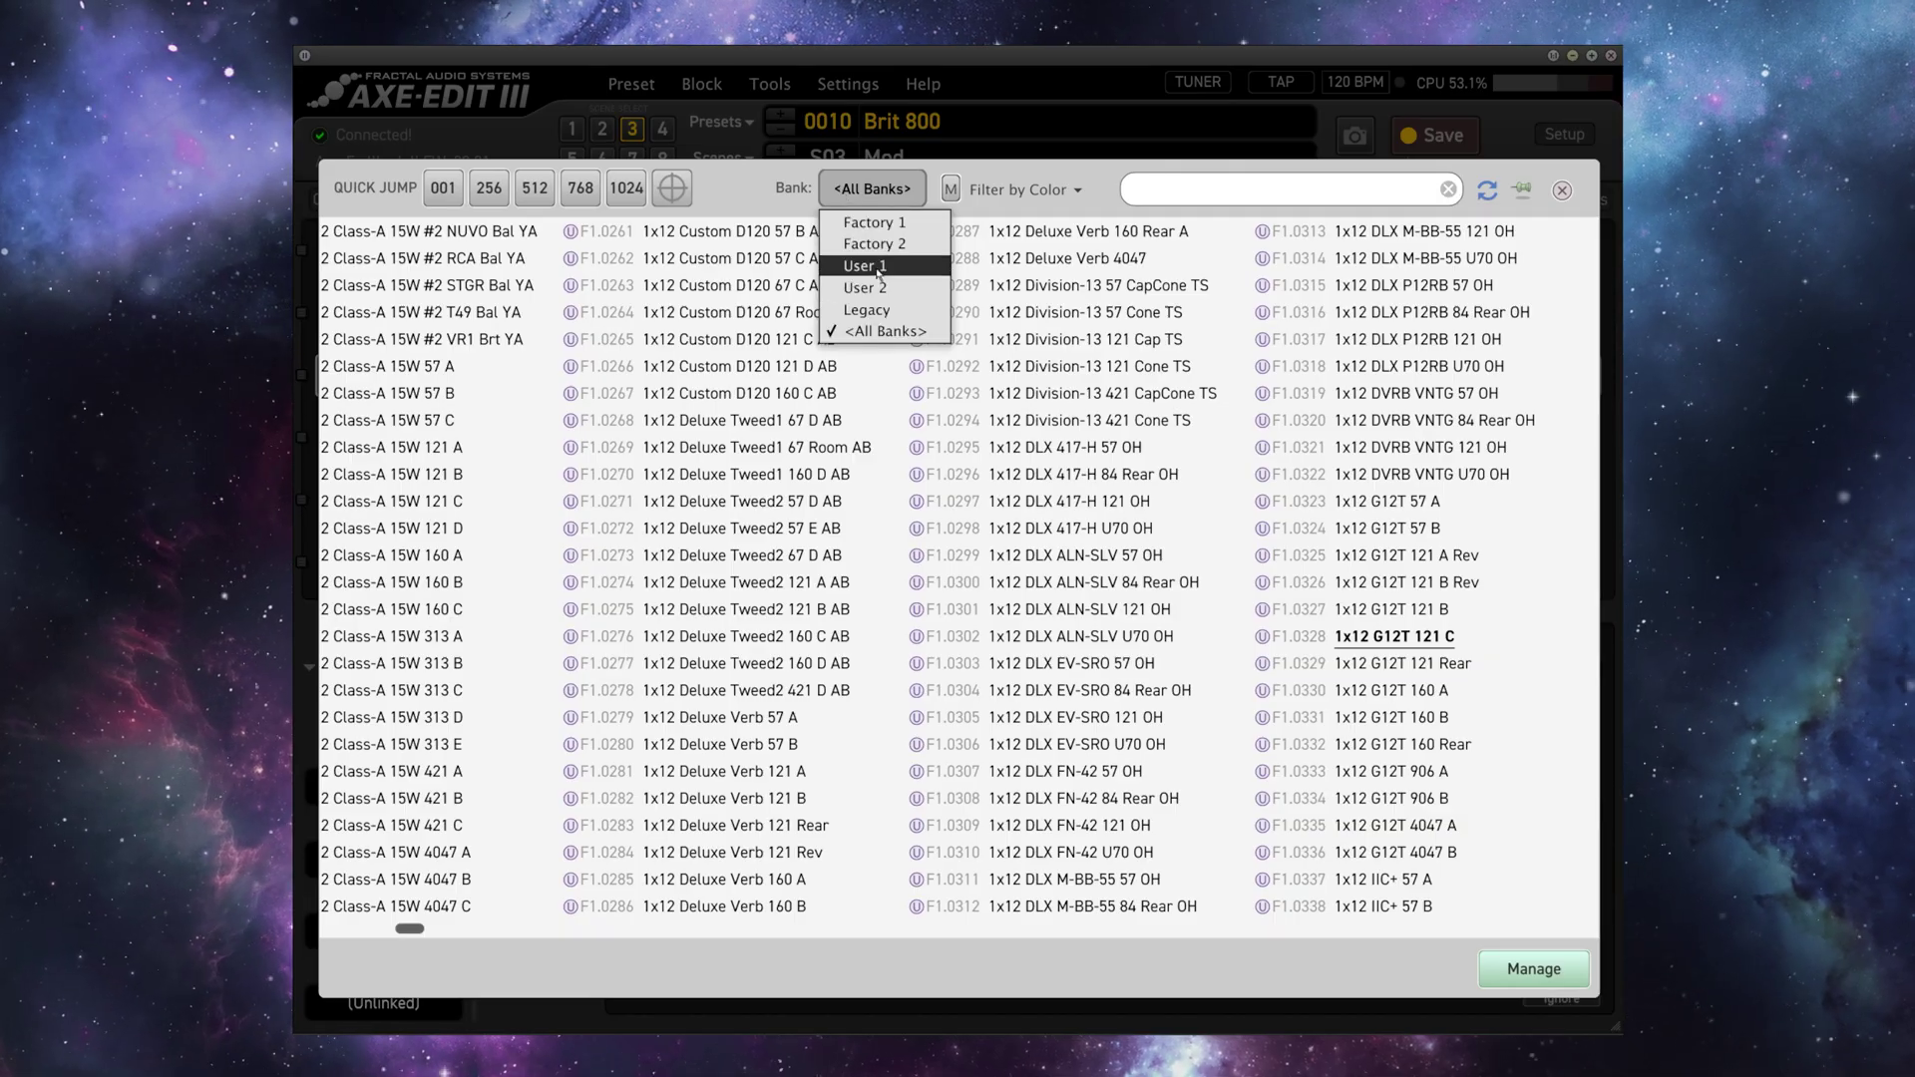
# Switch the cab picker's bank to User 1, then to the empty User 2 bank.
pyautogui.click(864, 266)
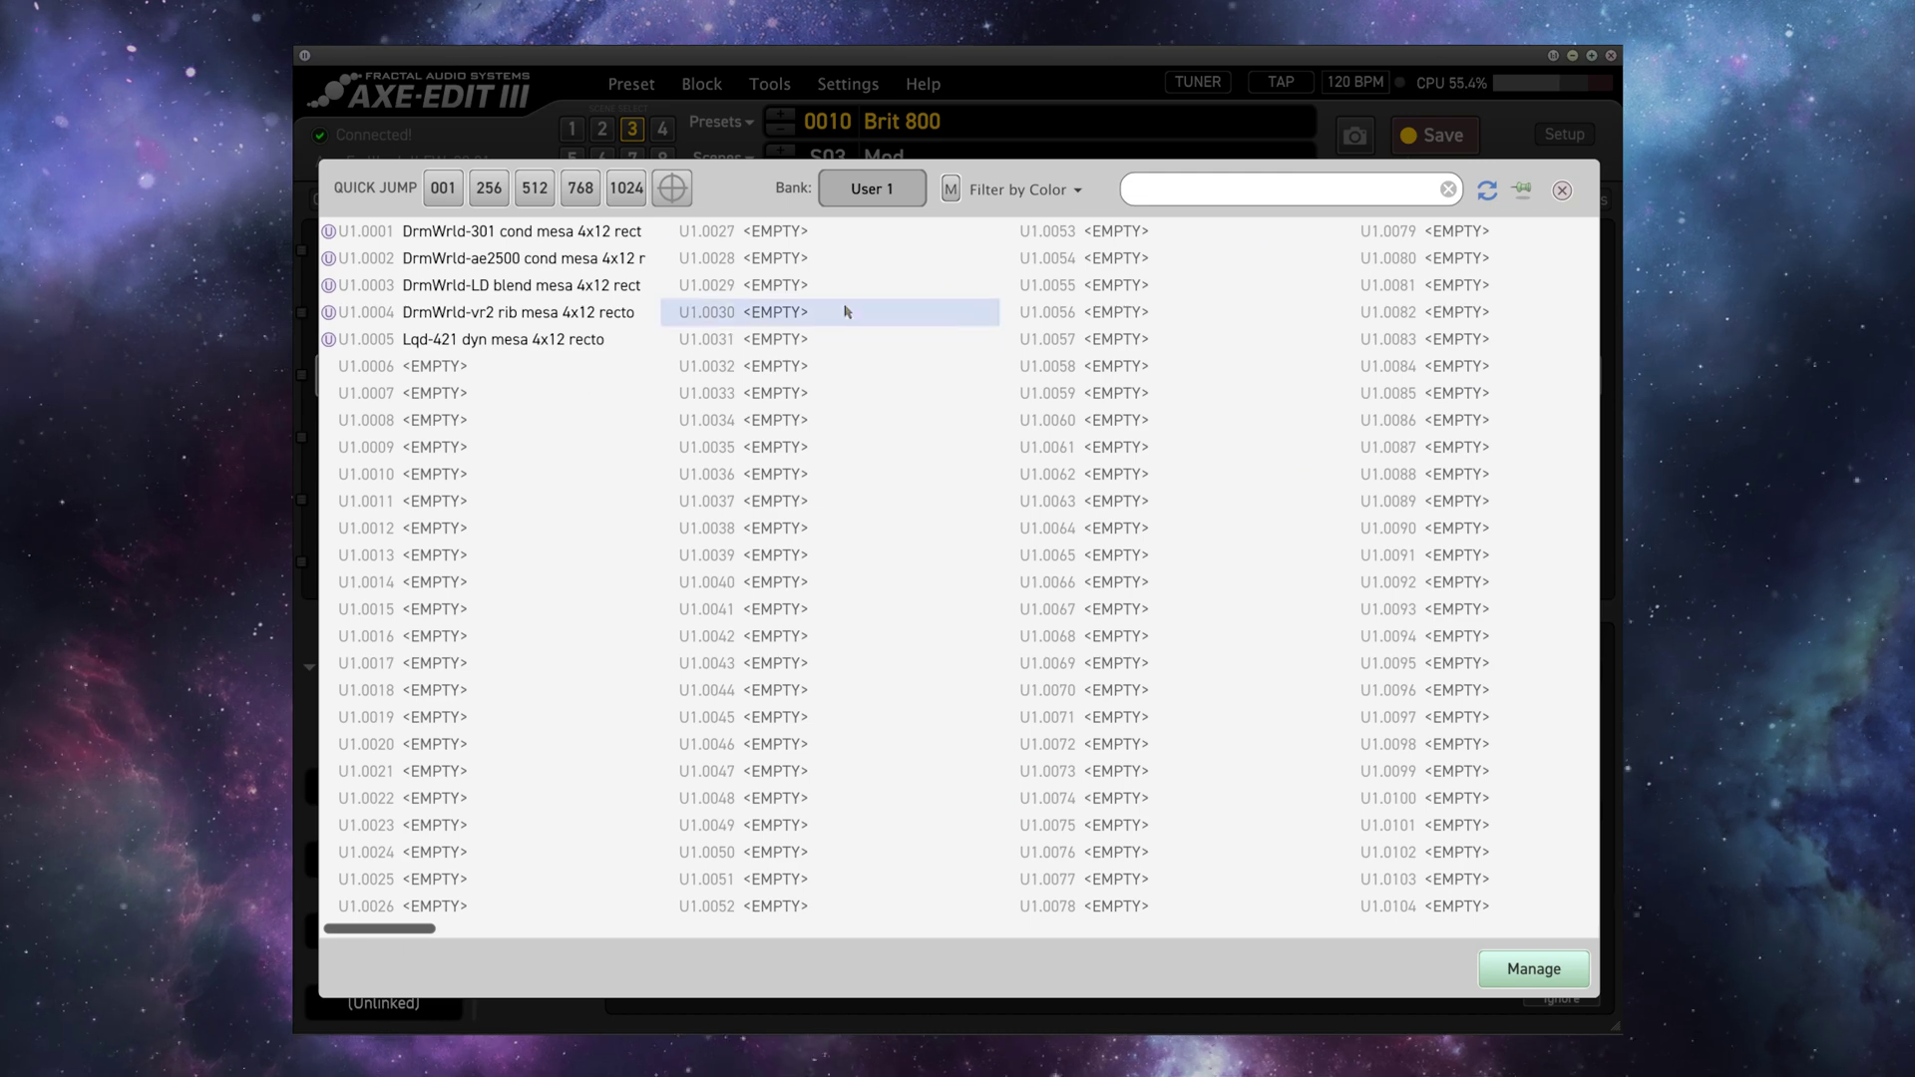
pyautogui.click(872, 188)
pyautogui.click(864, 291)
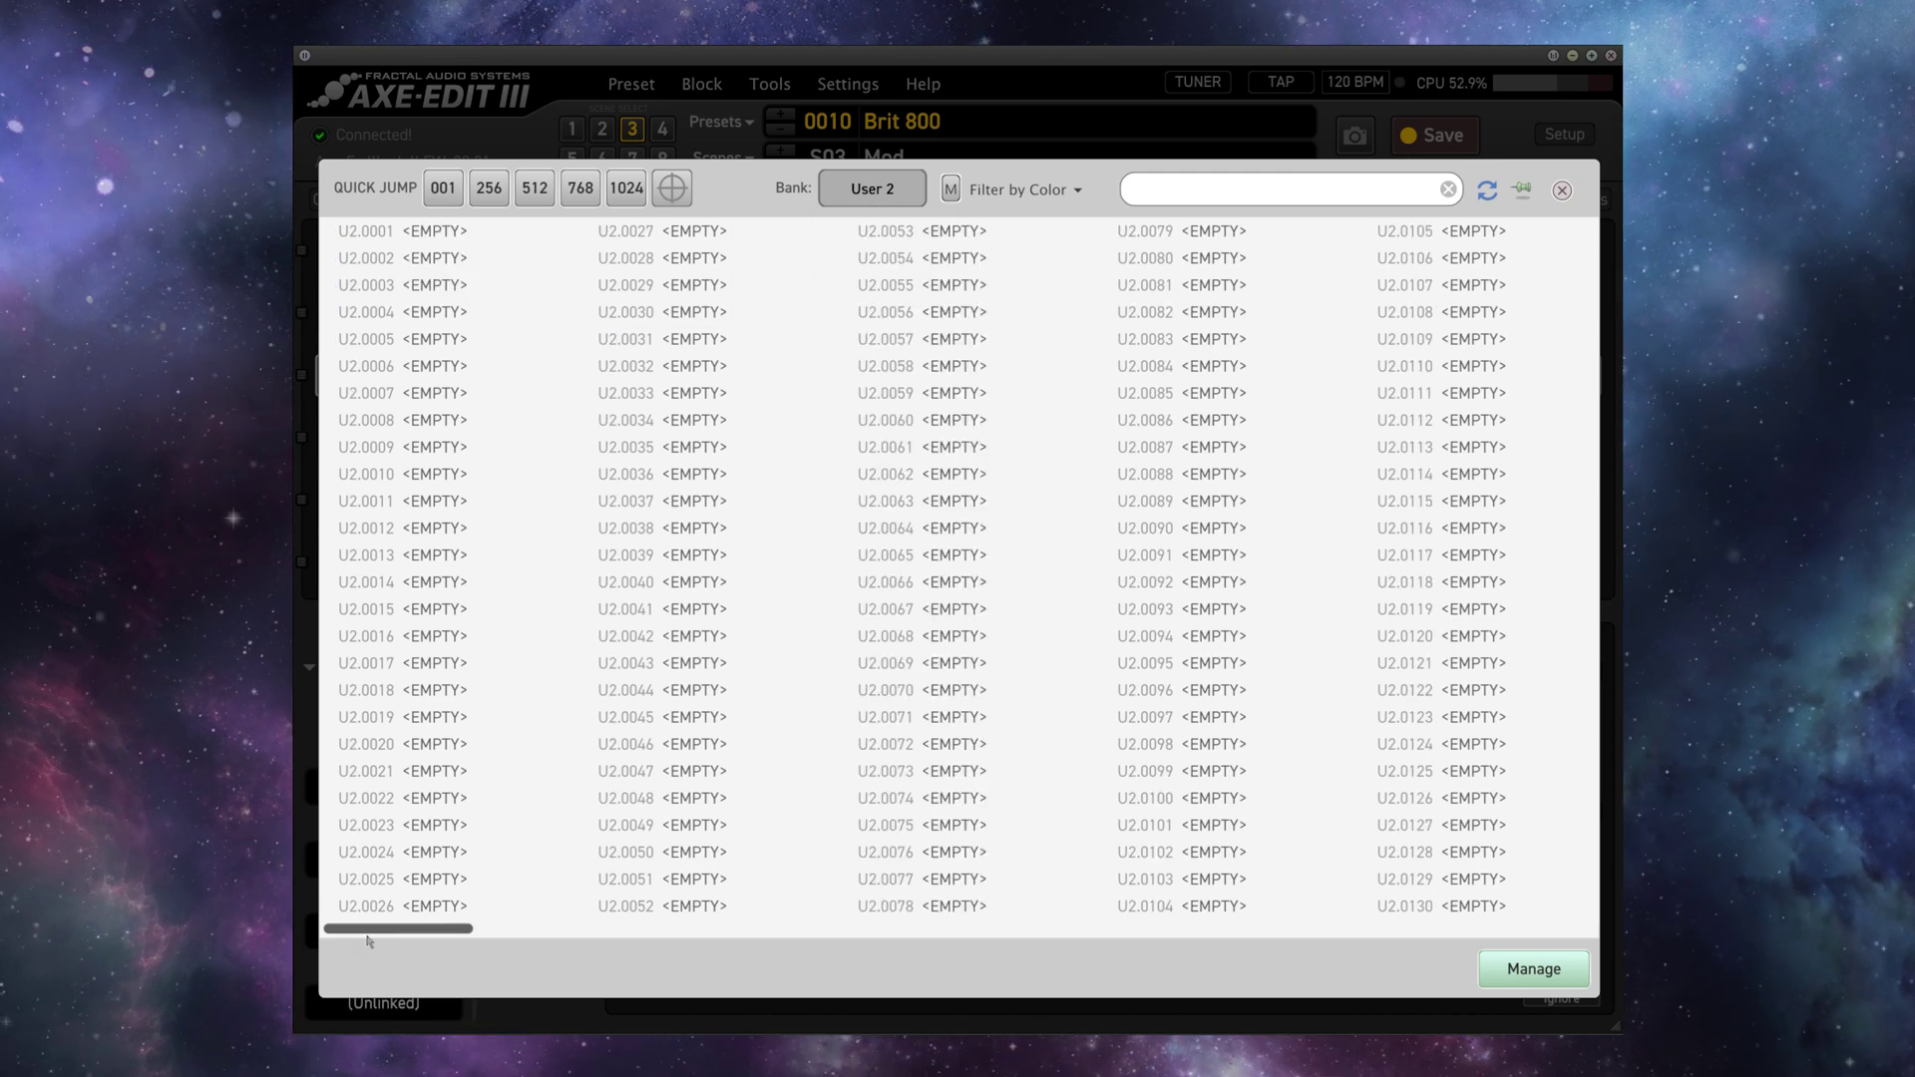
pyautogui.moveTo(360, 929); pyautogui.dragTo(658, 930)
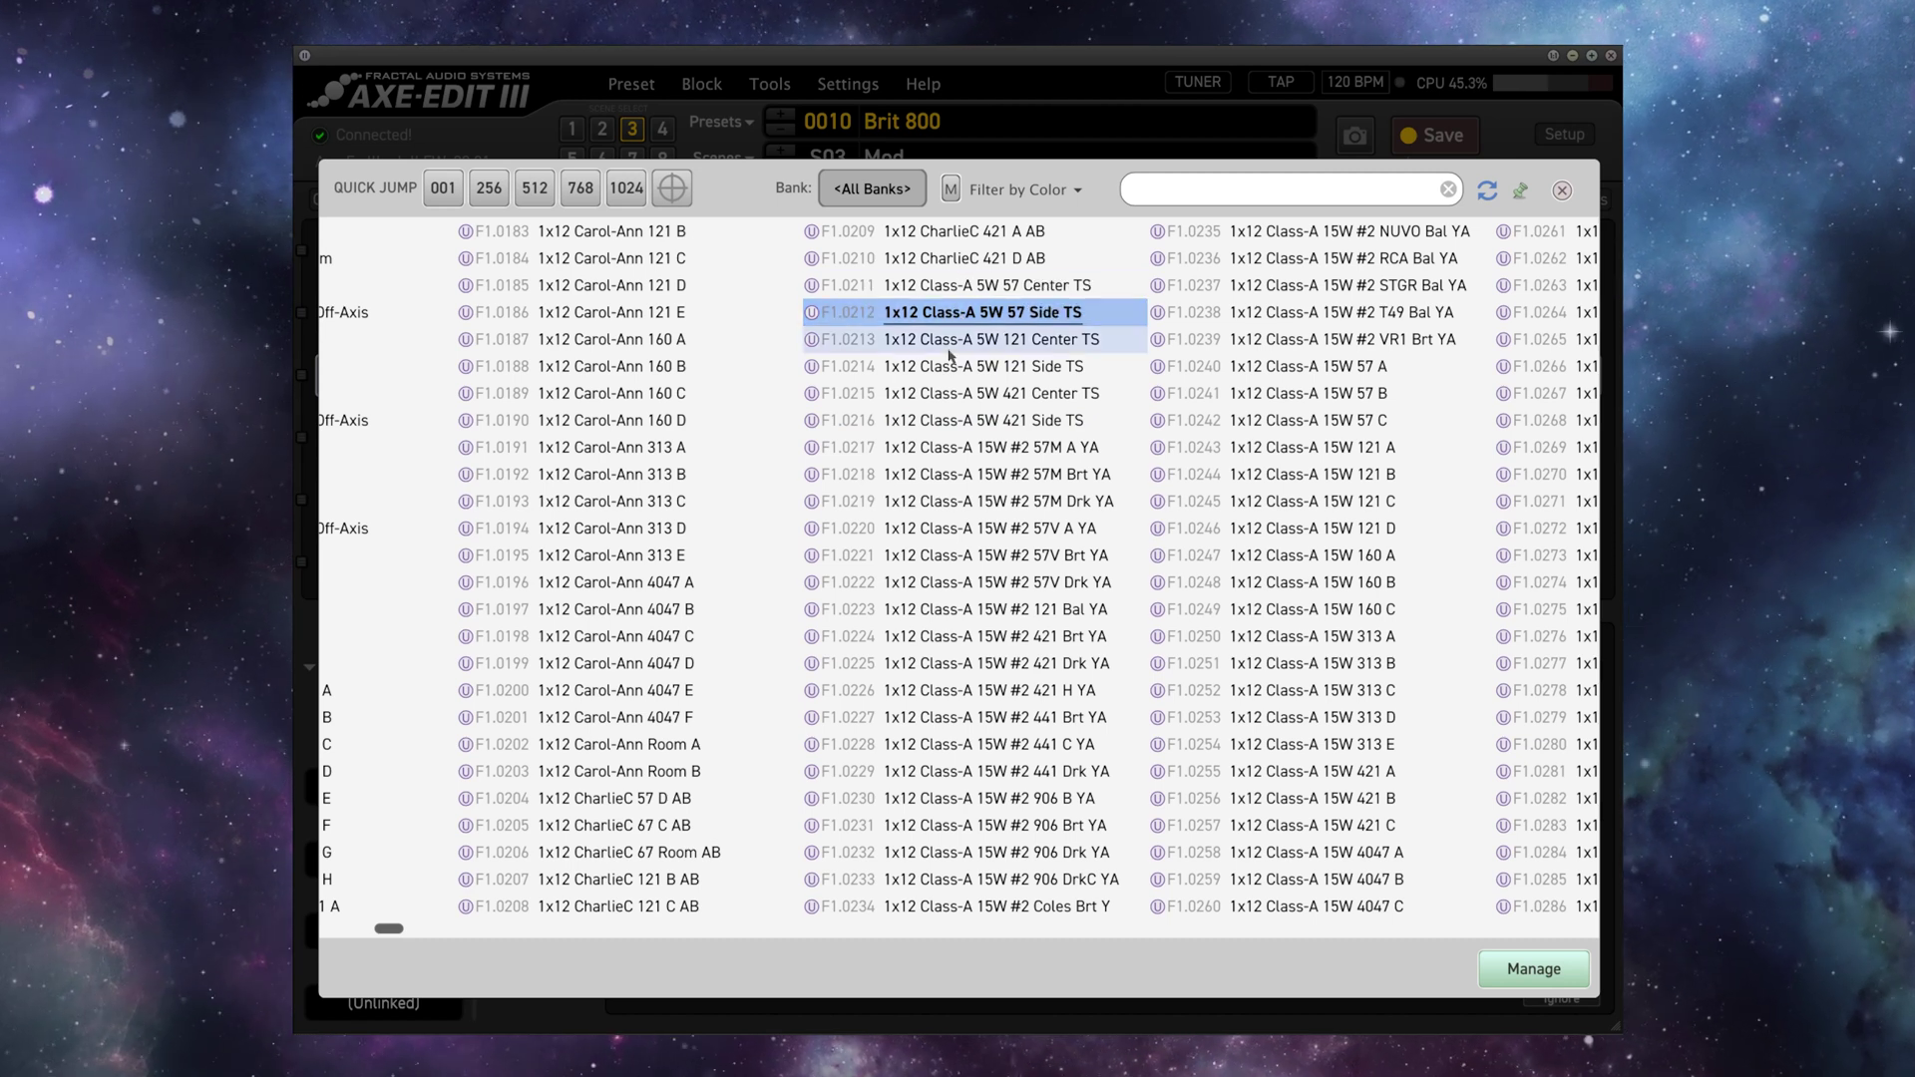
# Audition the Class-A 5W IRs and the first Class-A 15W #2 57-series IRs.
pyautogui.click(999, 340)
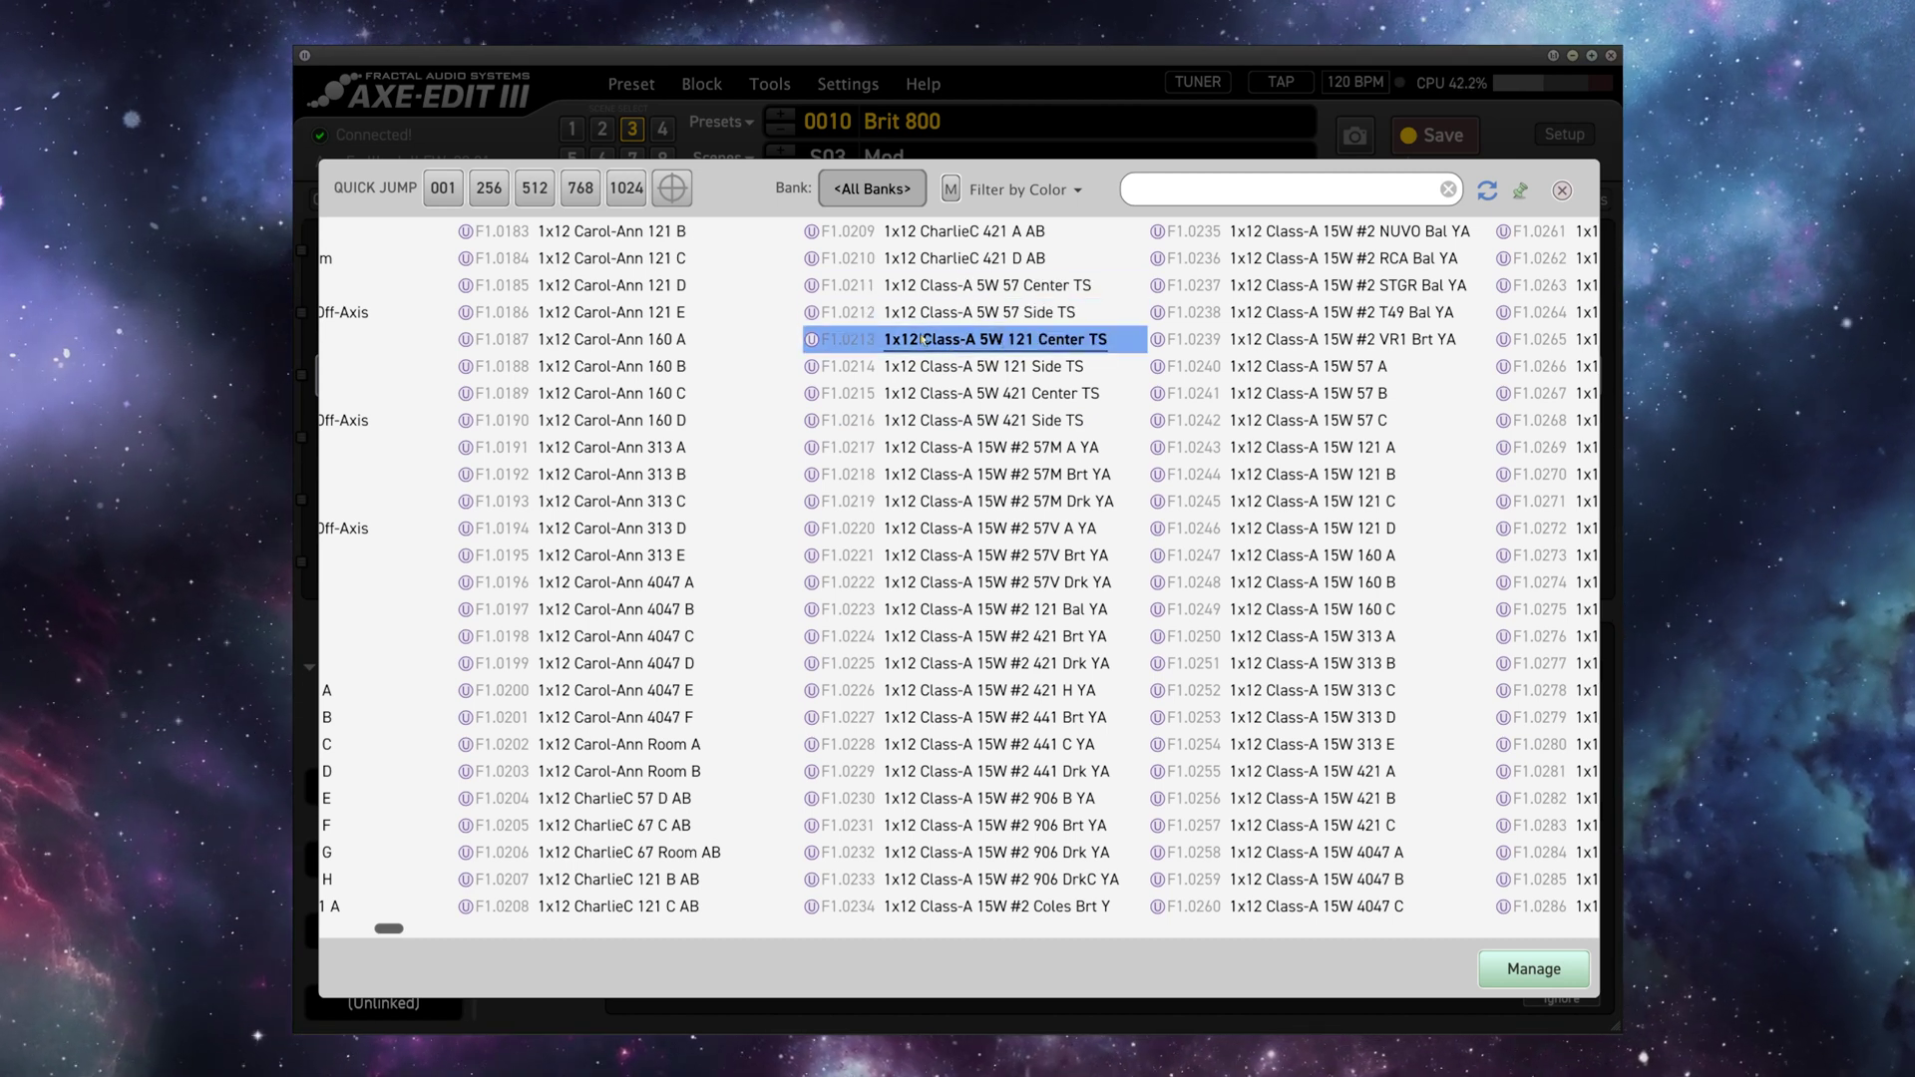
pyautogui.click(932, 367)
pyautogui.click(942, 393)
pyautogui.click(959, 447)
pyautogui.click(943, 502)
pyautogui.click(947, 529)
pyautogui.click(958, 555)
pyautogui.click(968, 583)
pyautogui.click(966, 610)
pyautogui.click(966, 636)
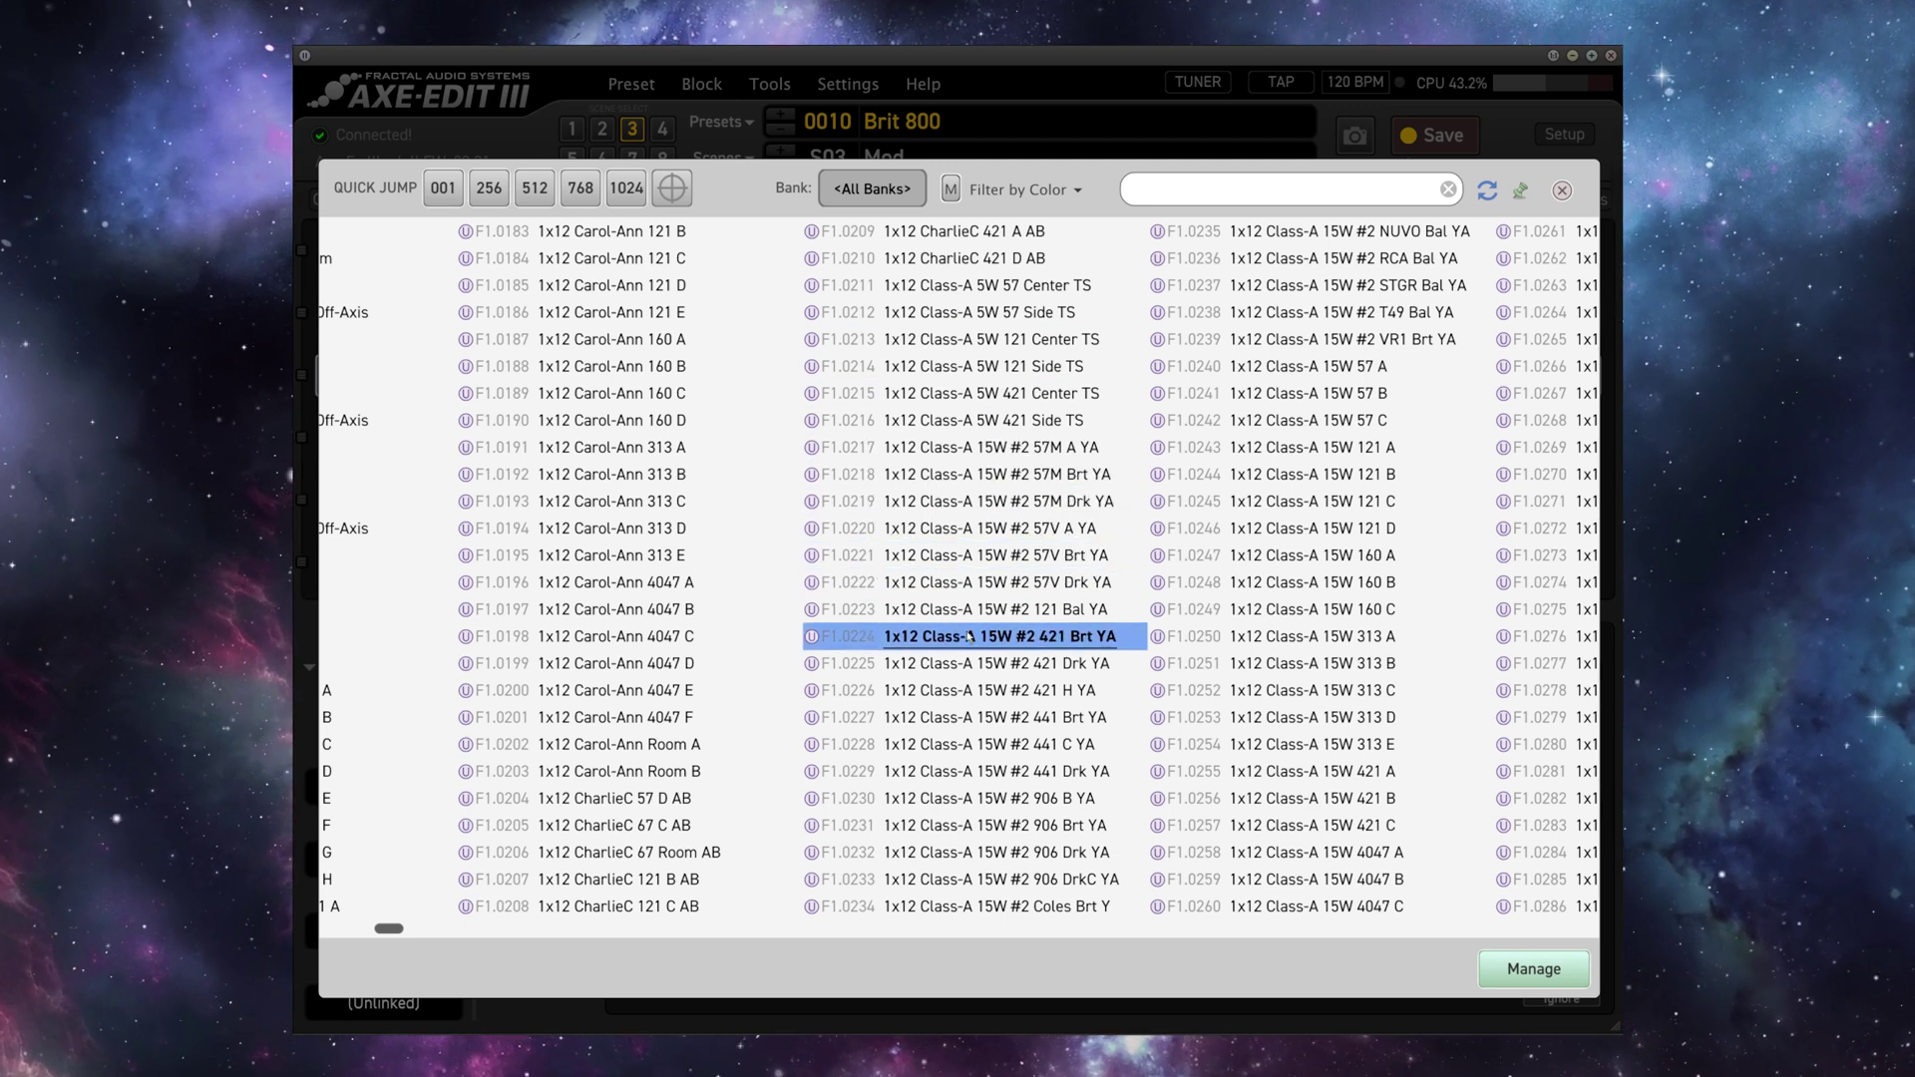
pyautogui.click(965, 663)
# Audition the remaining Class-A 15W #2 IRs through 906, Coles, RCA and VR1, then close the browser.
pyautogui.click(964, 717)
pyautogui.click(965, 744)
pyautogui.click(964, 771)
pyautogui.click(963, 825)
pyautogui.click(963, 852)
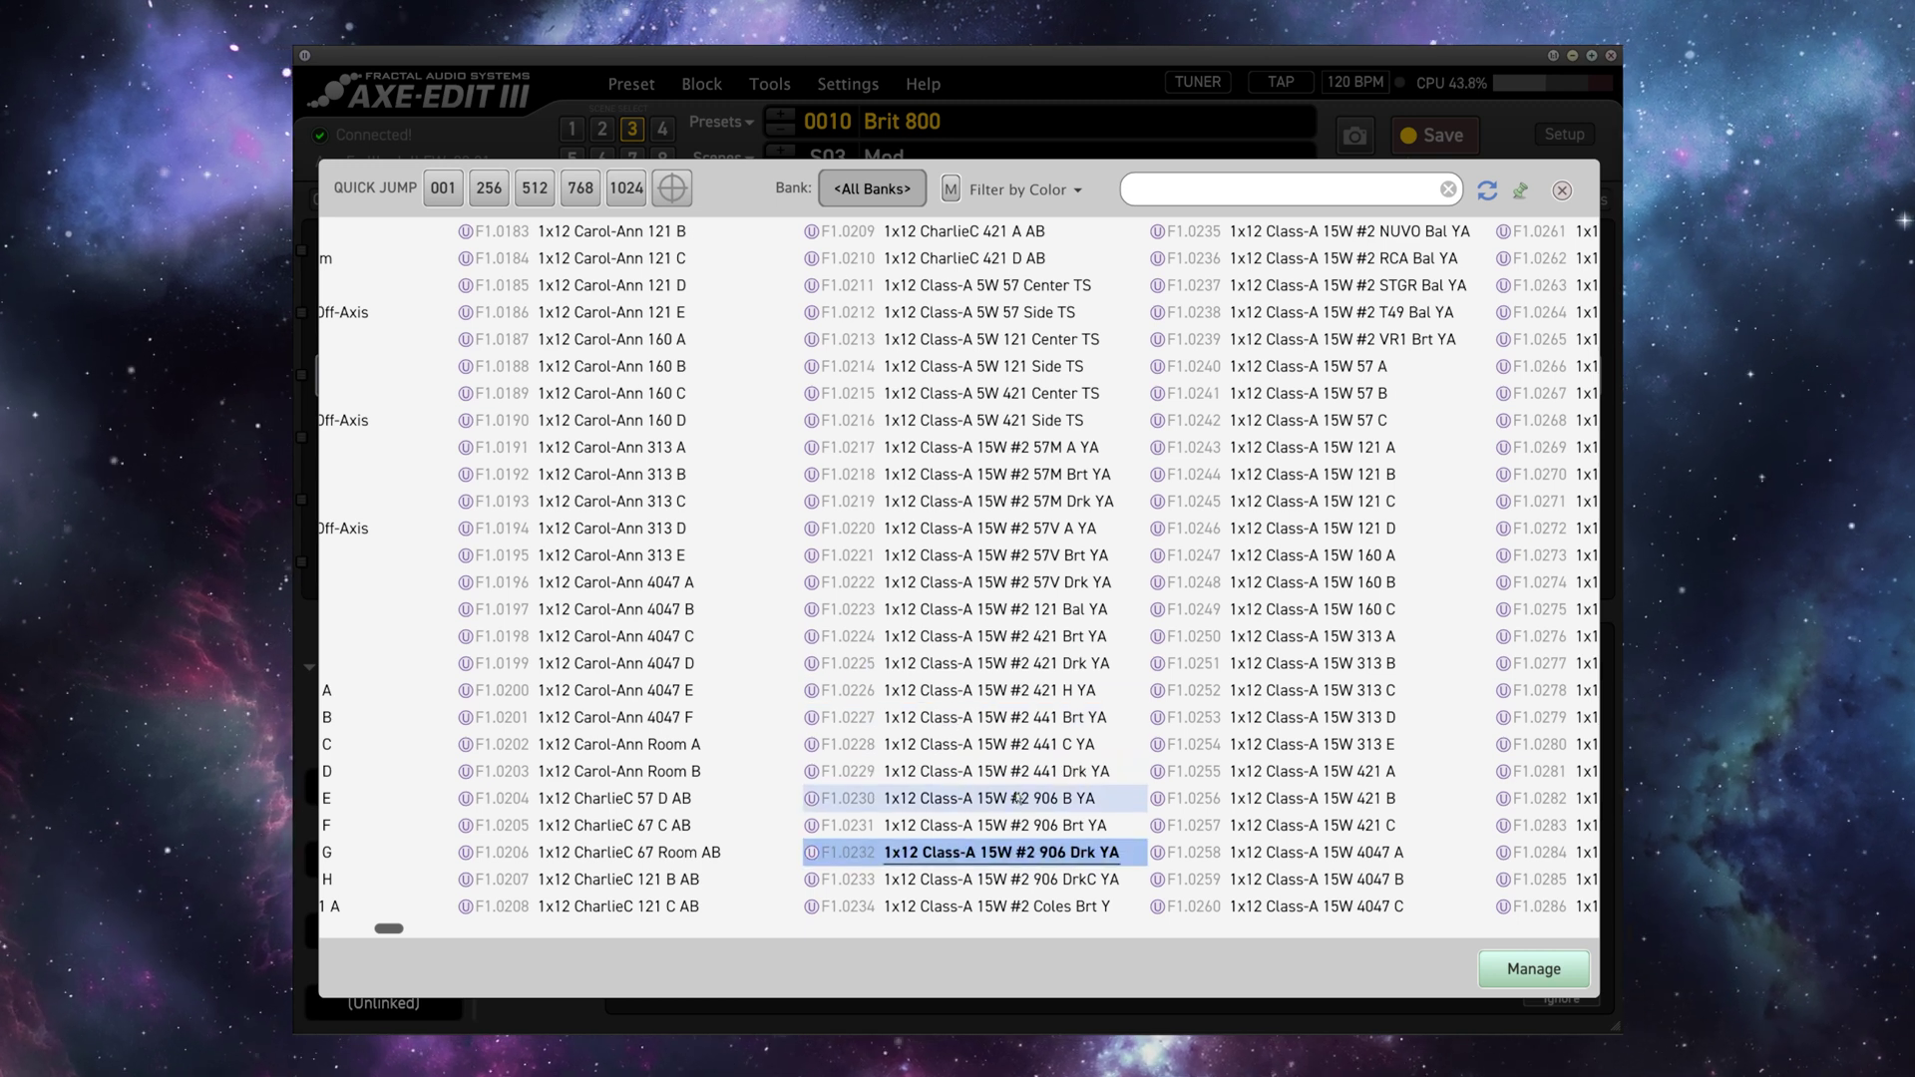
pyautogui.click(952, 880)
pyautogui.click(948, 906)
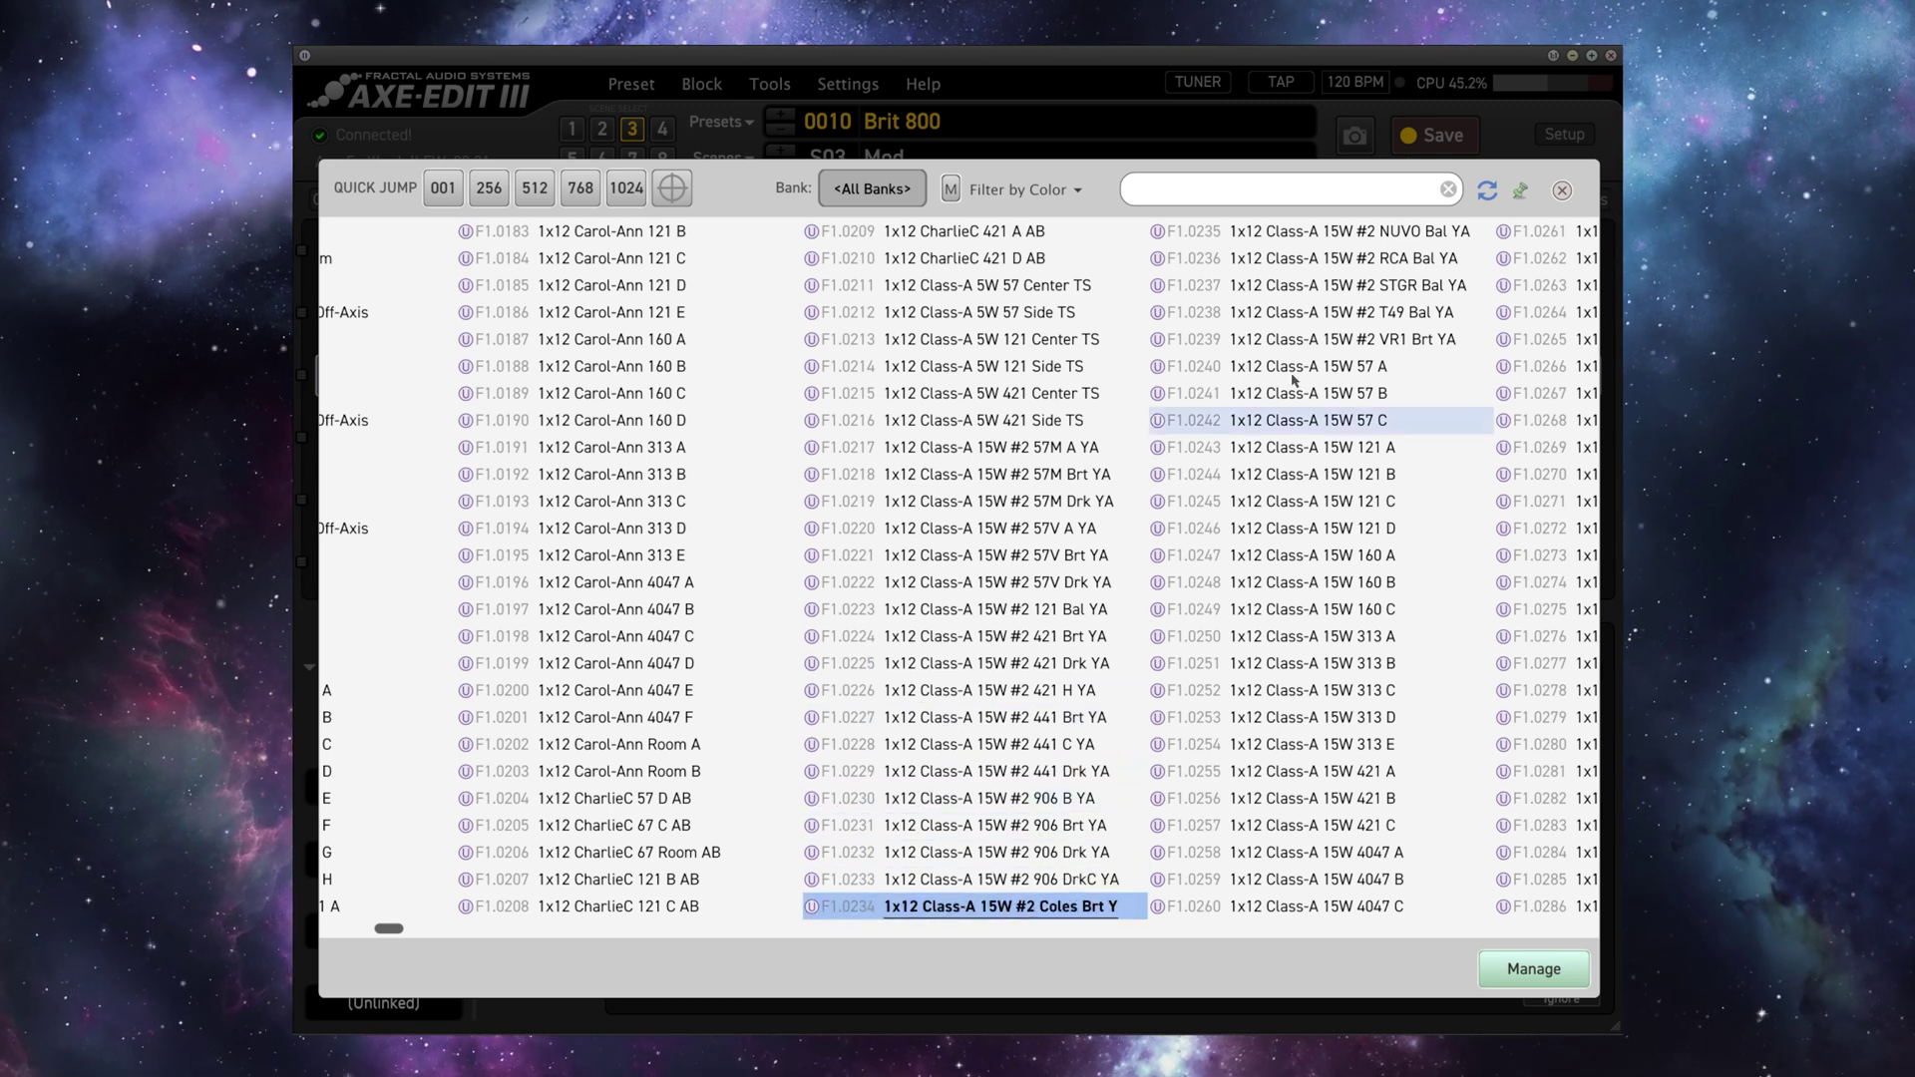
pyautogui.click(1350, 261)
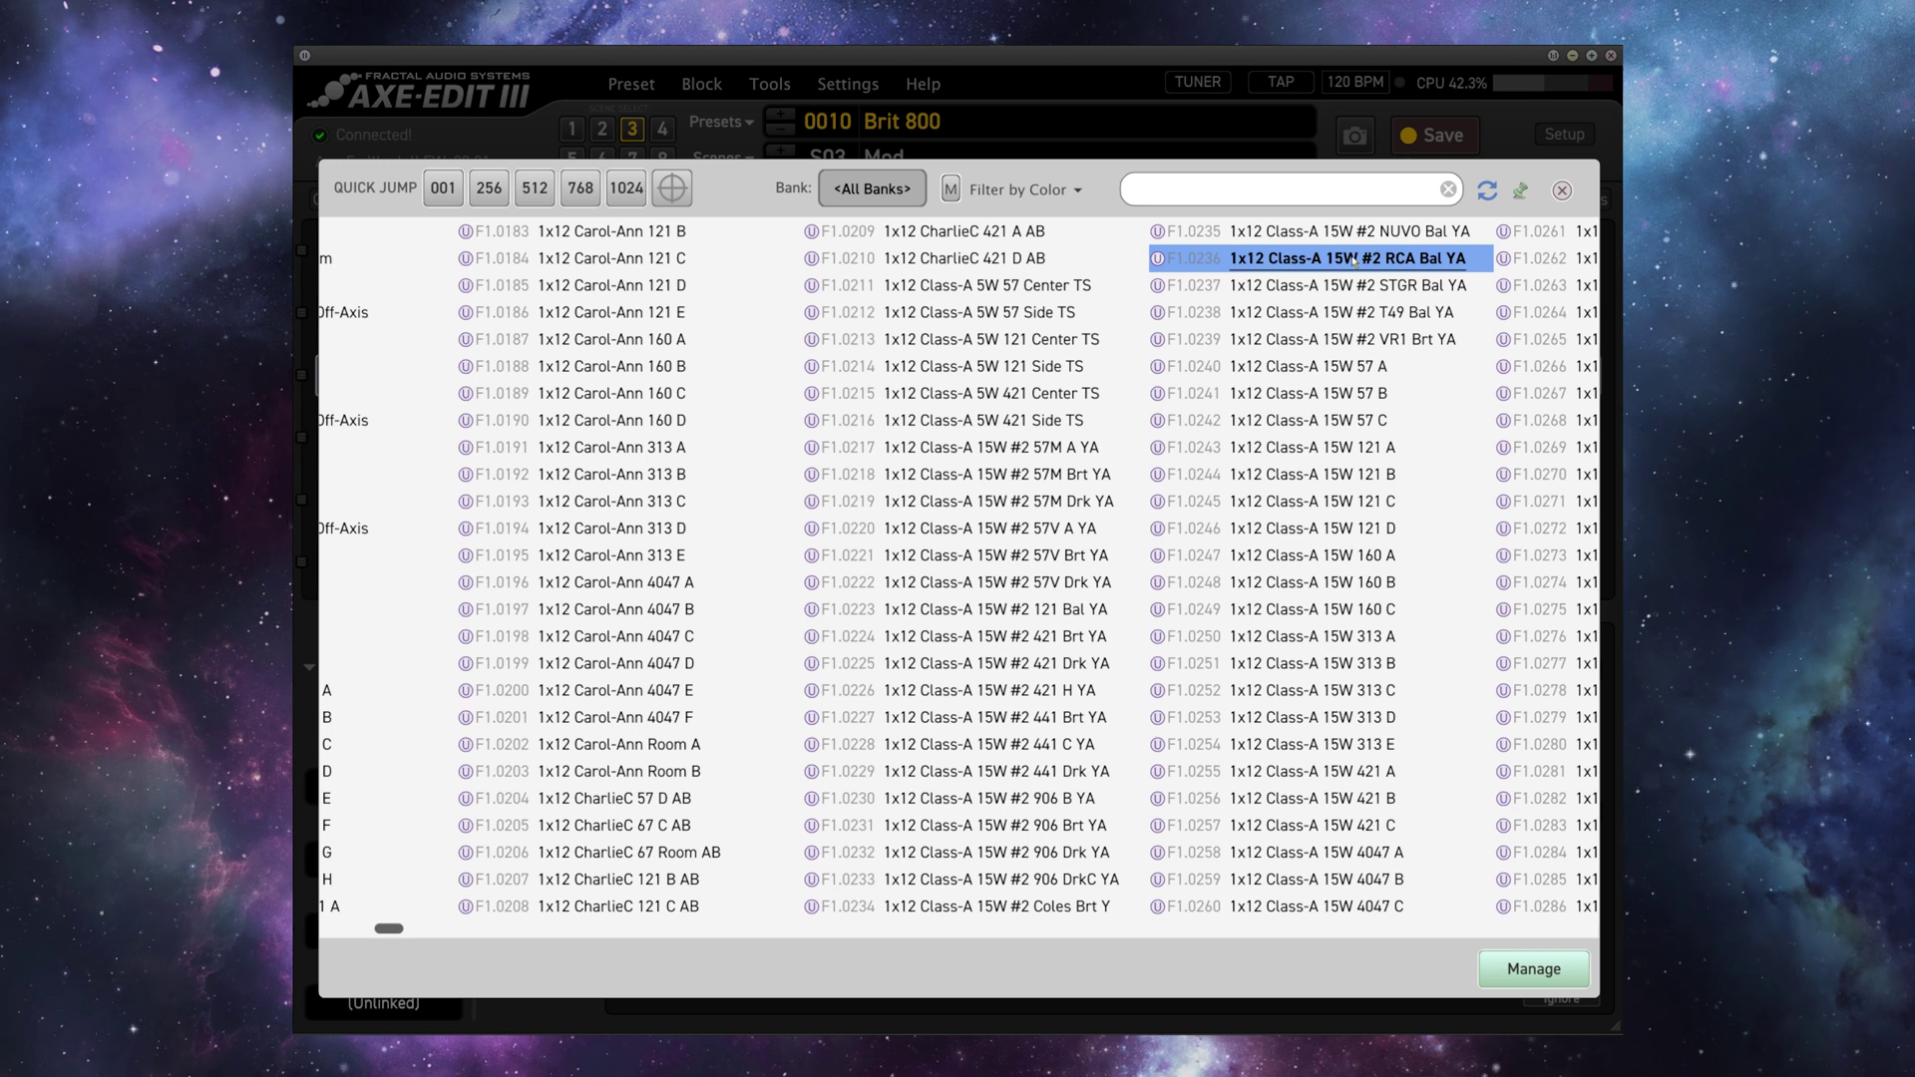
pyautogui.click(1342, 286)
pyautogui.click(1329, 340)
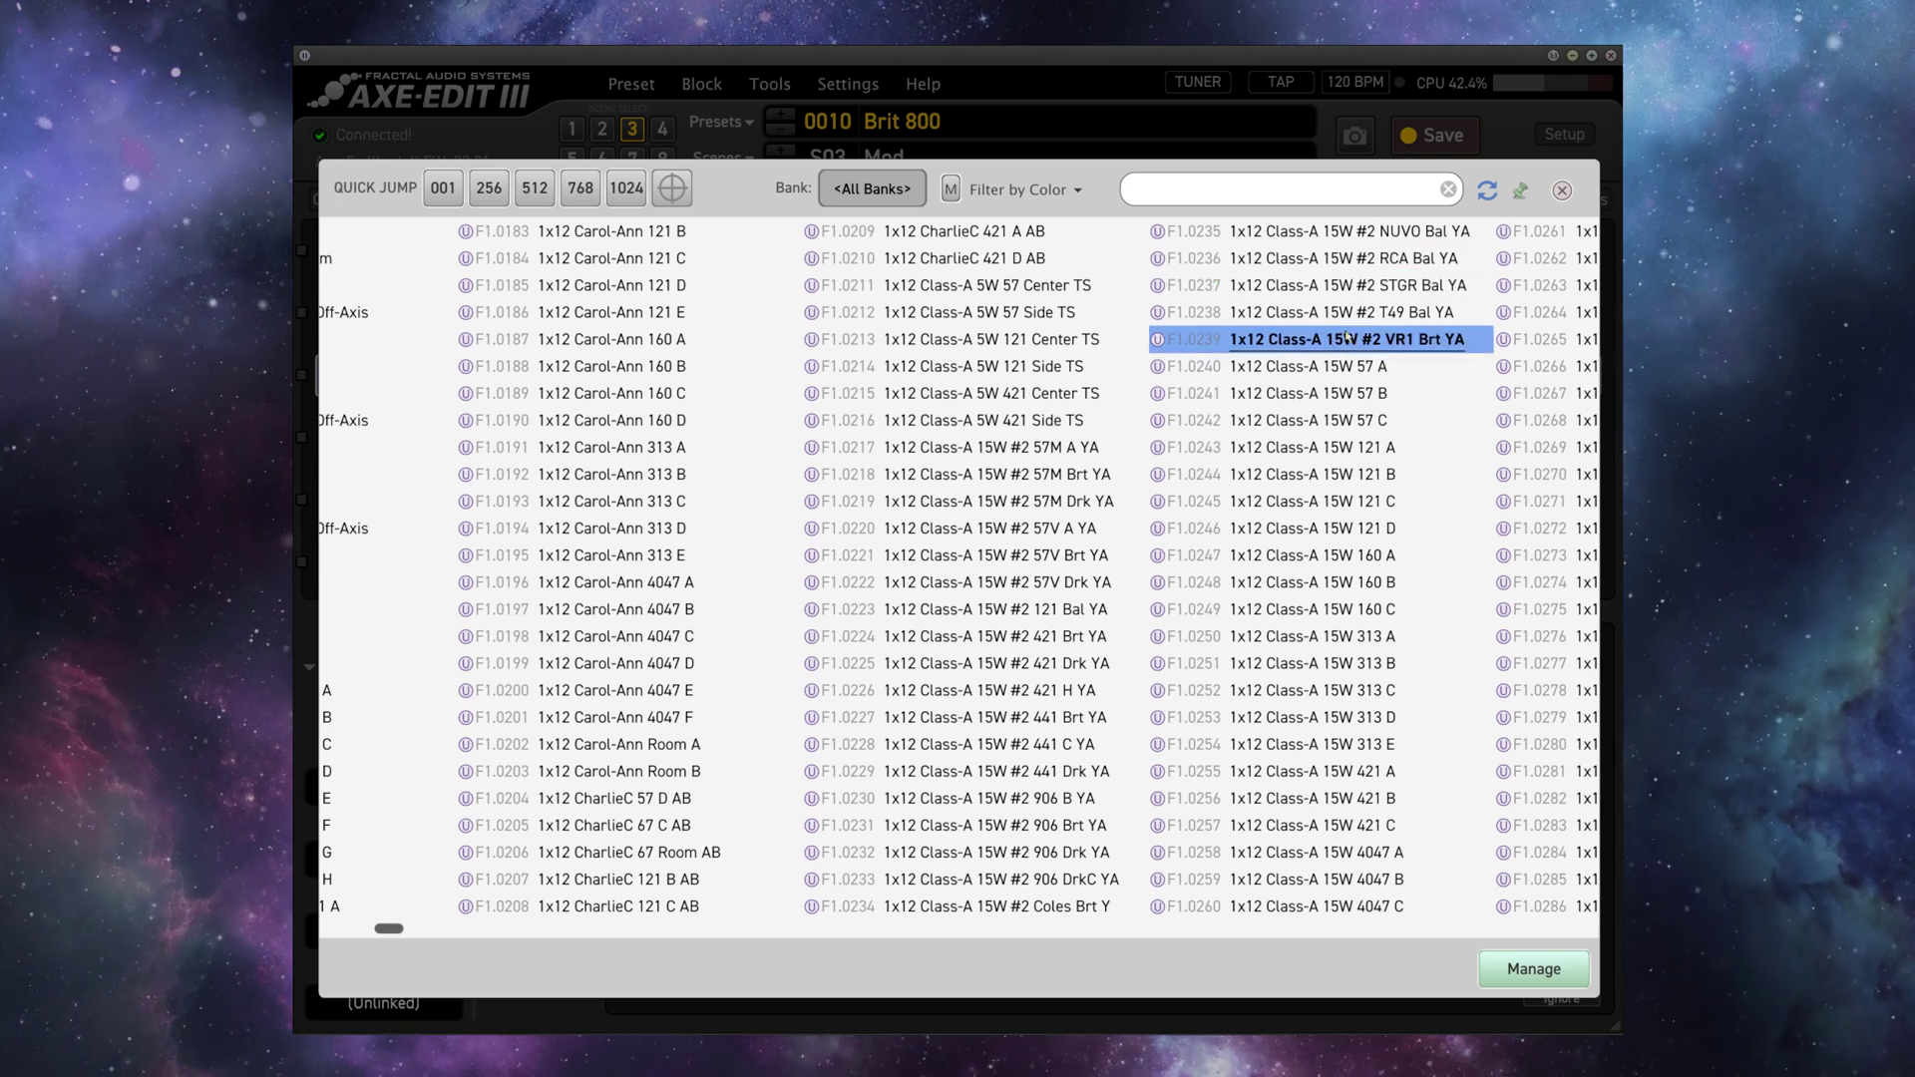
pyautogui.click(1561, 190)
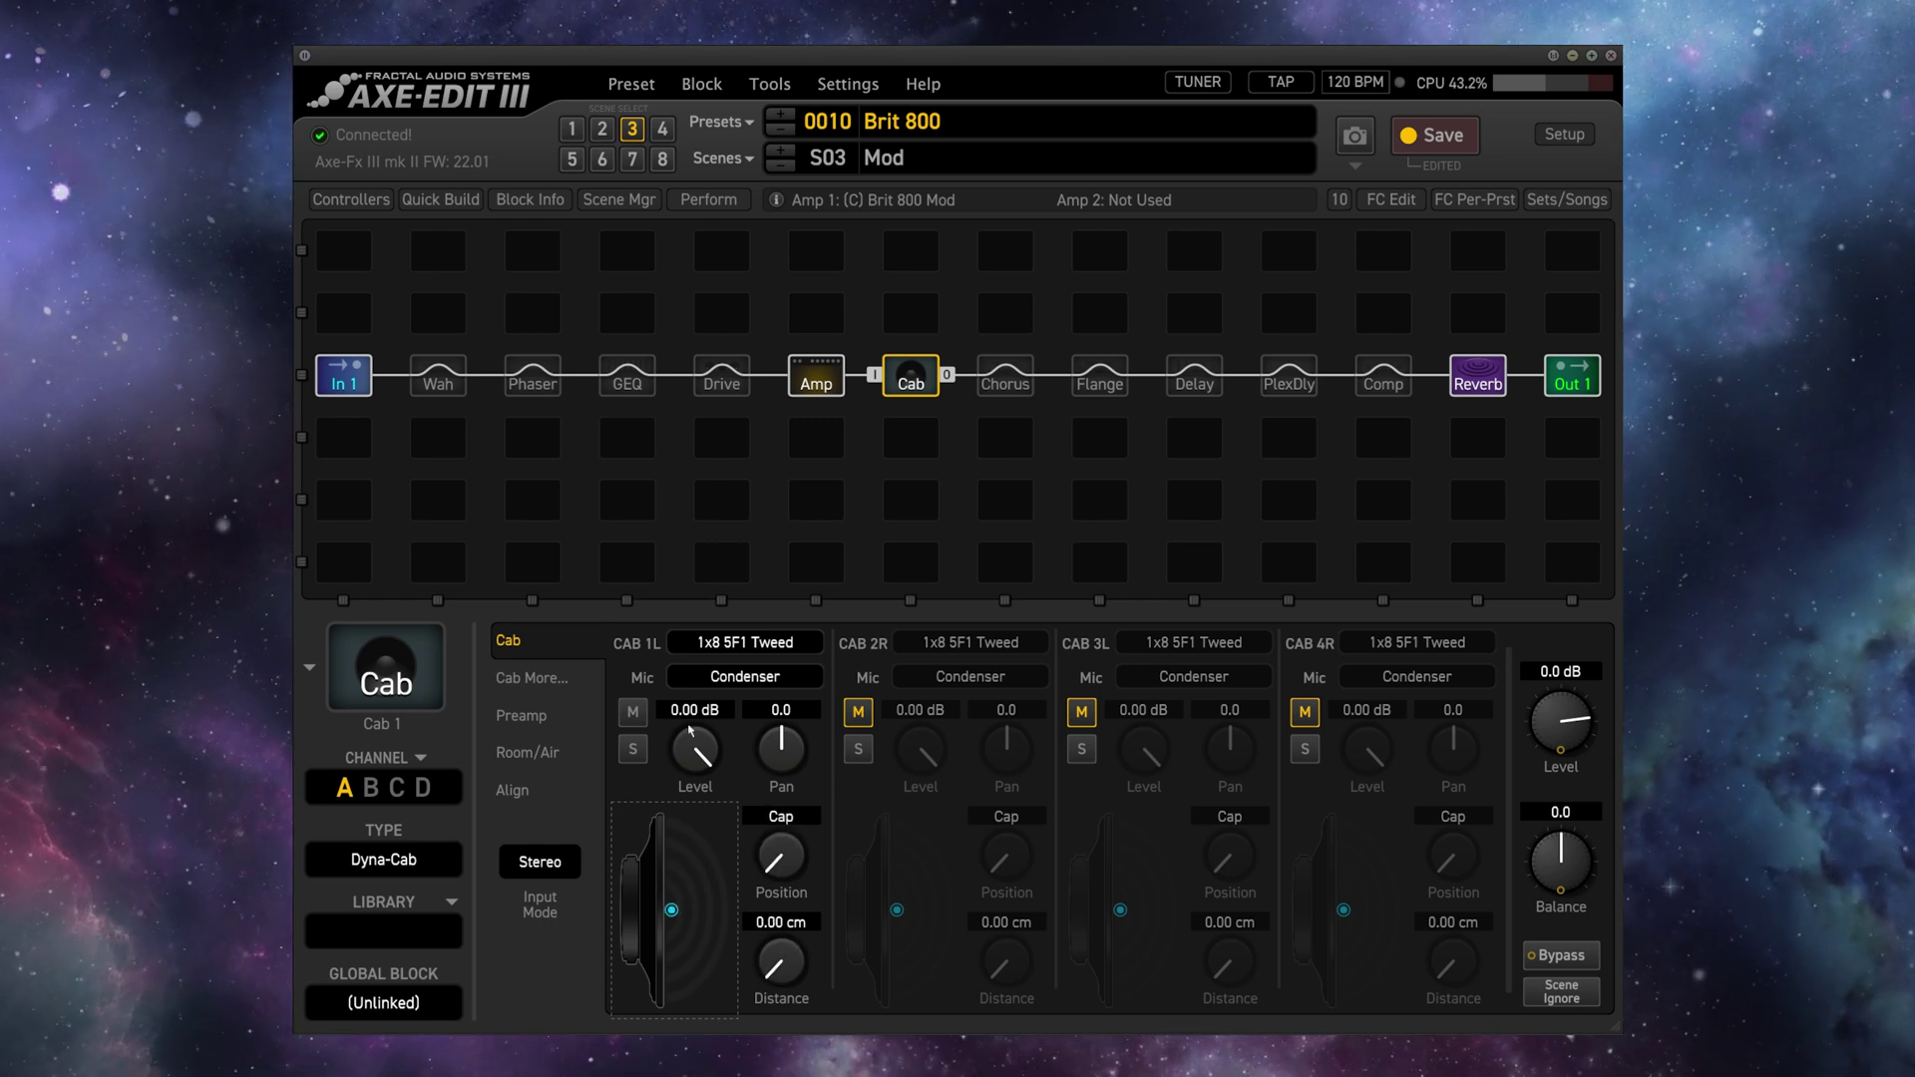
# Give Cab 1L a Ribbon mic and 4x12 1960TV cabinet, mic 7.89 cm away at position 3.59.
pyautogui.click(710, 682)
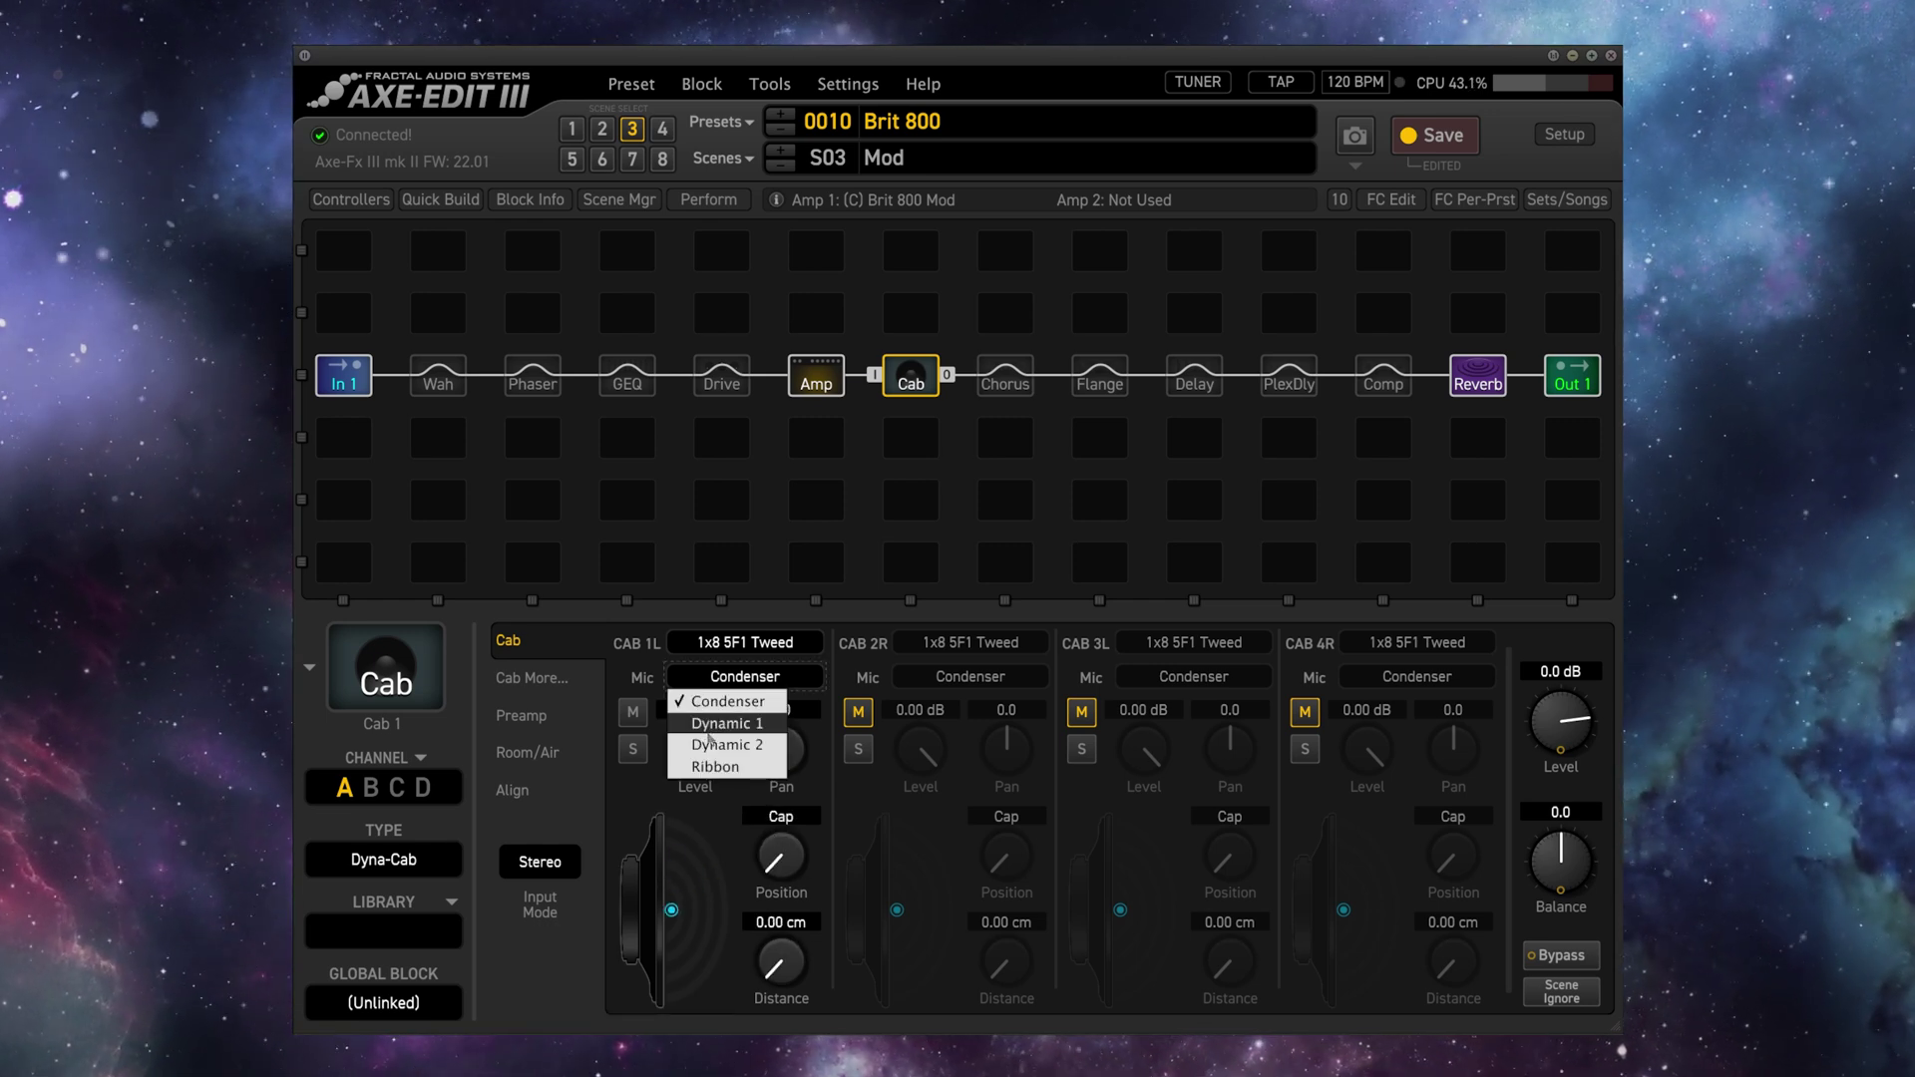
pyautogui.click(724, 768)
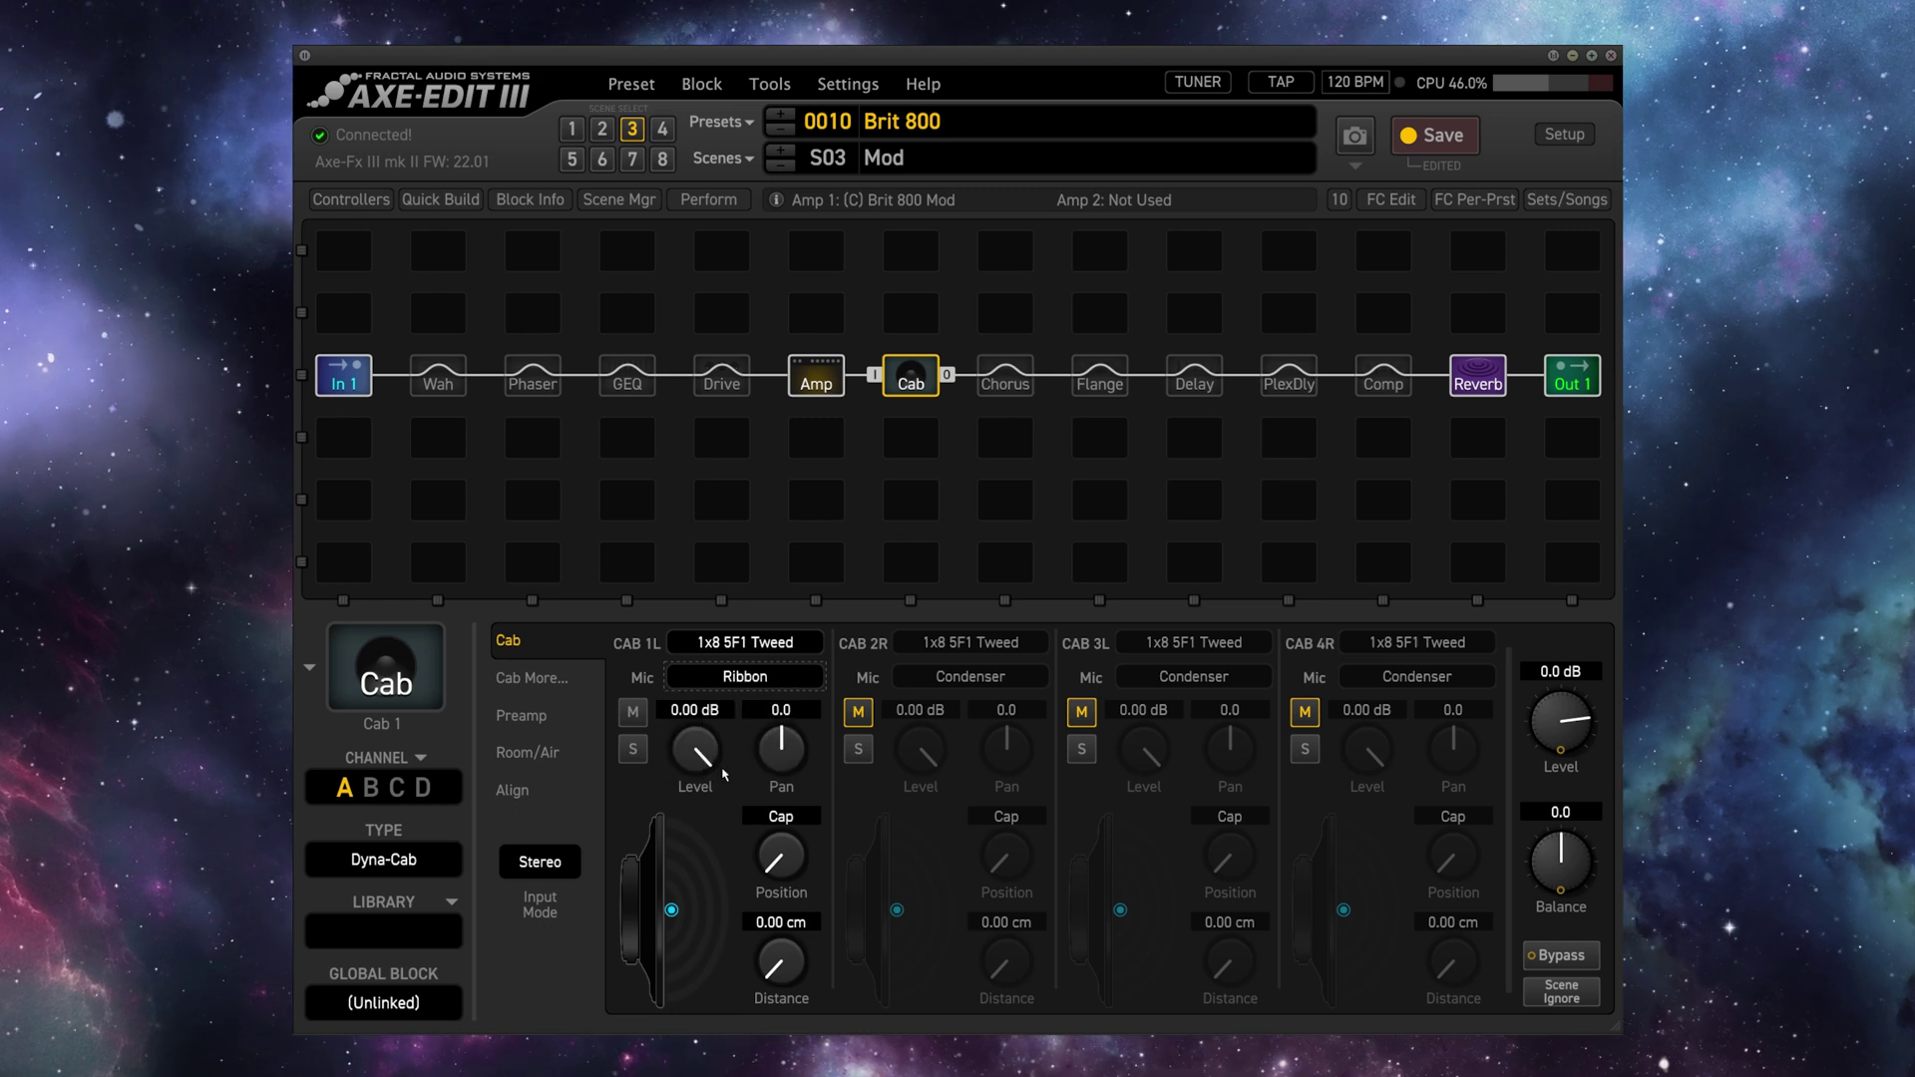
pyautogui.click(754, 648)
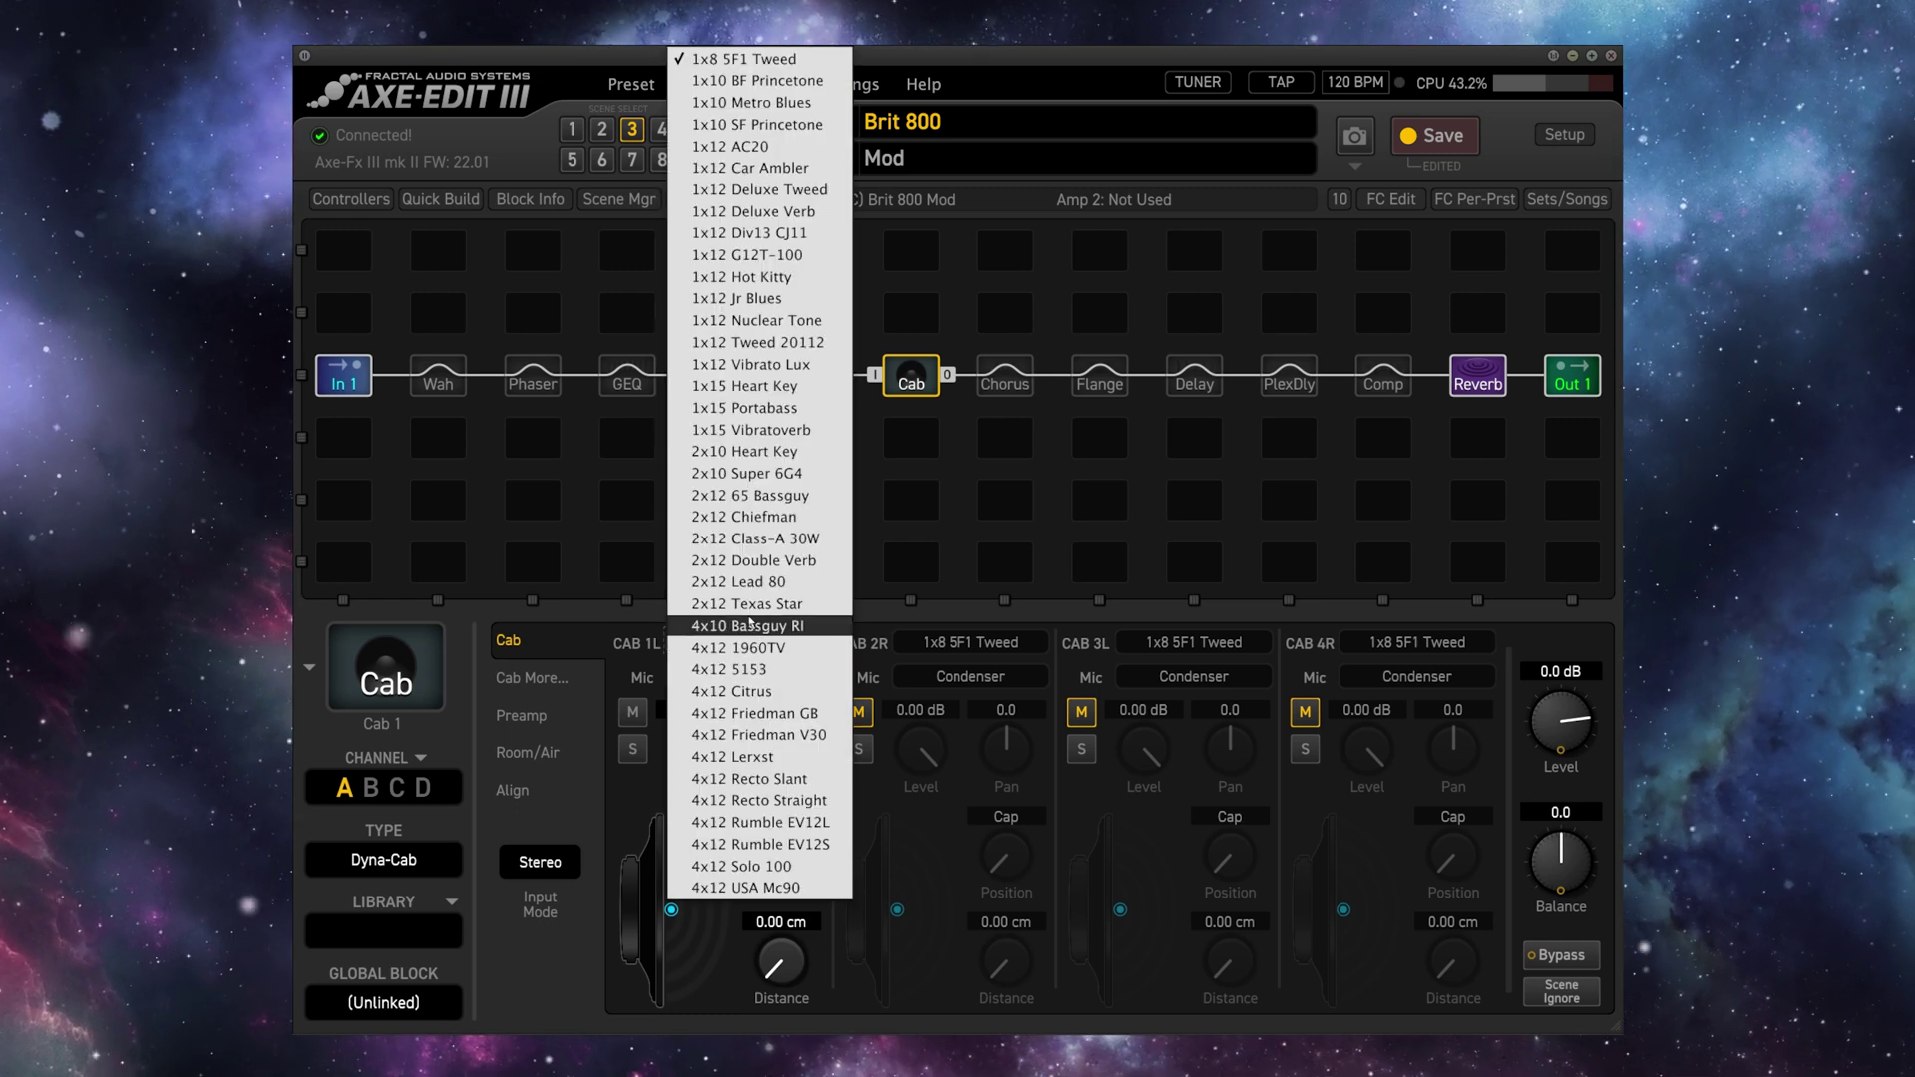
pyautogui.click(761, 650)
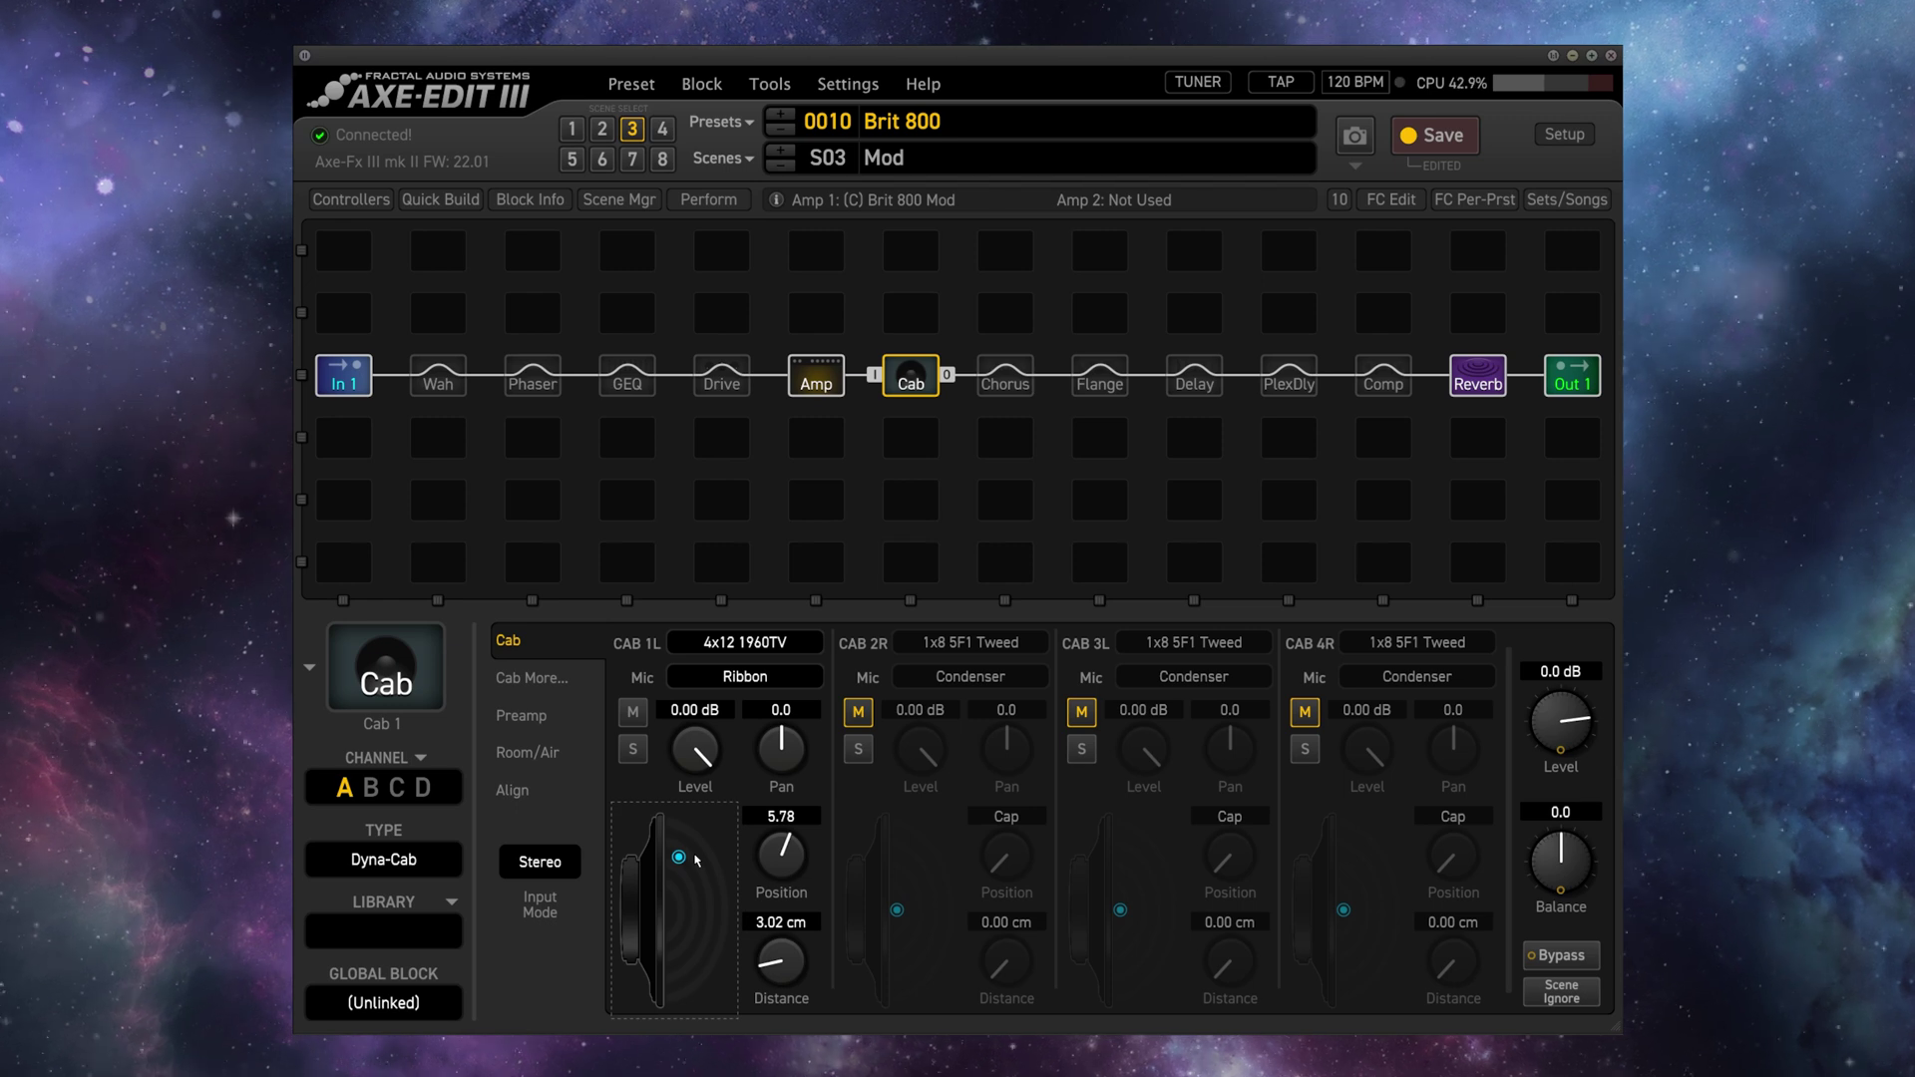
pyautogui.moveTo(678, 857); pyautogui.dragTo(693, 901)
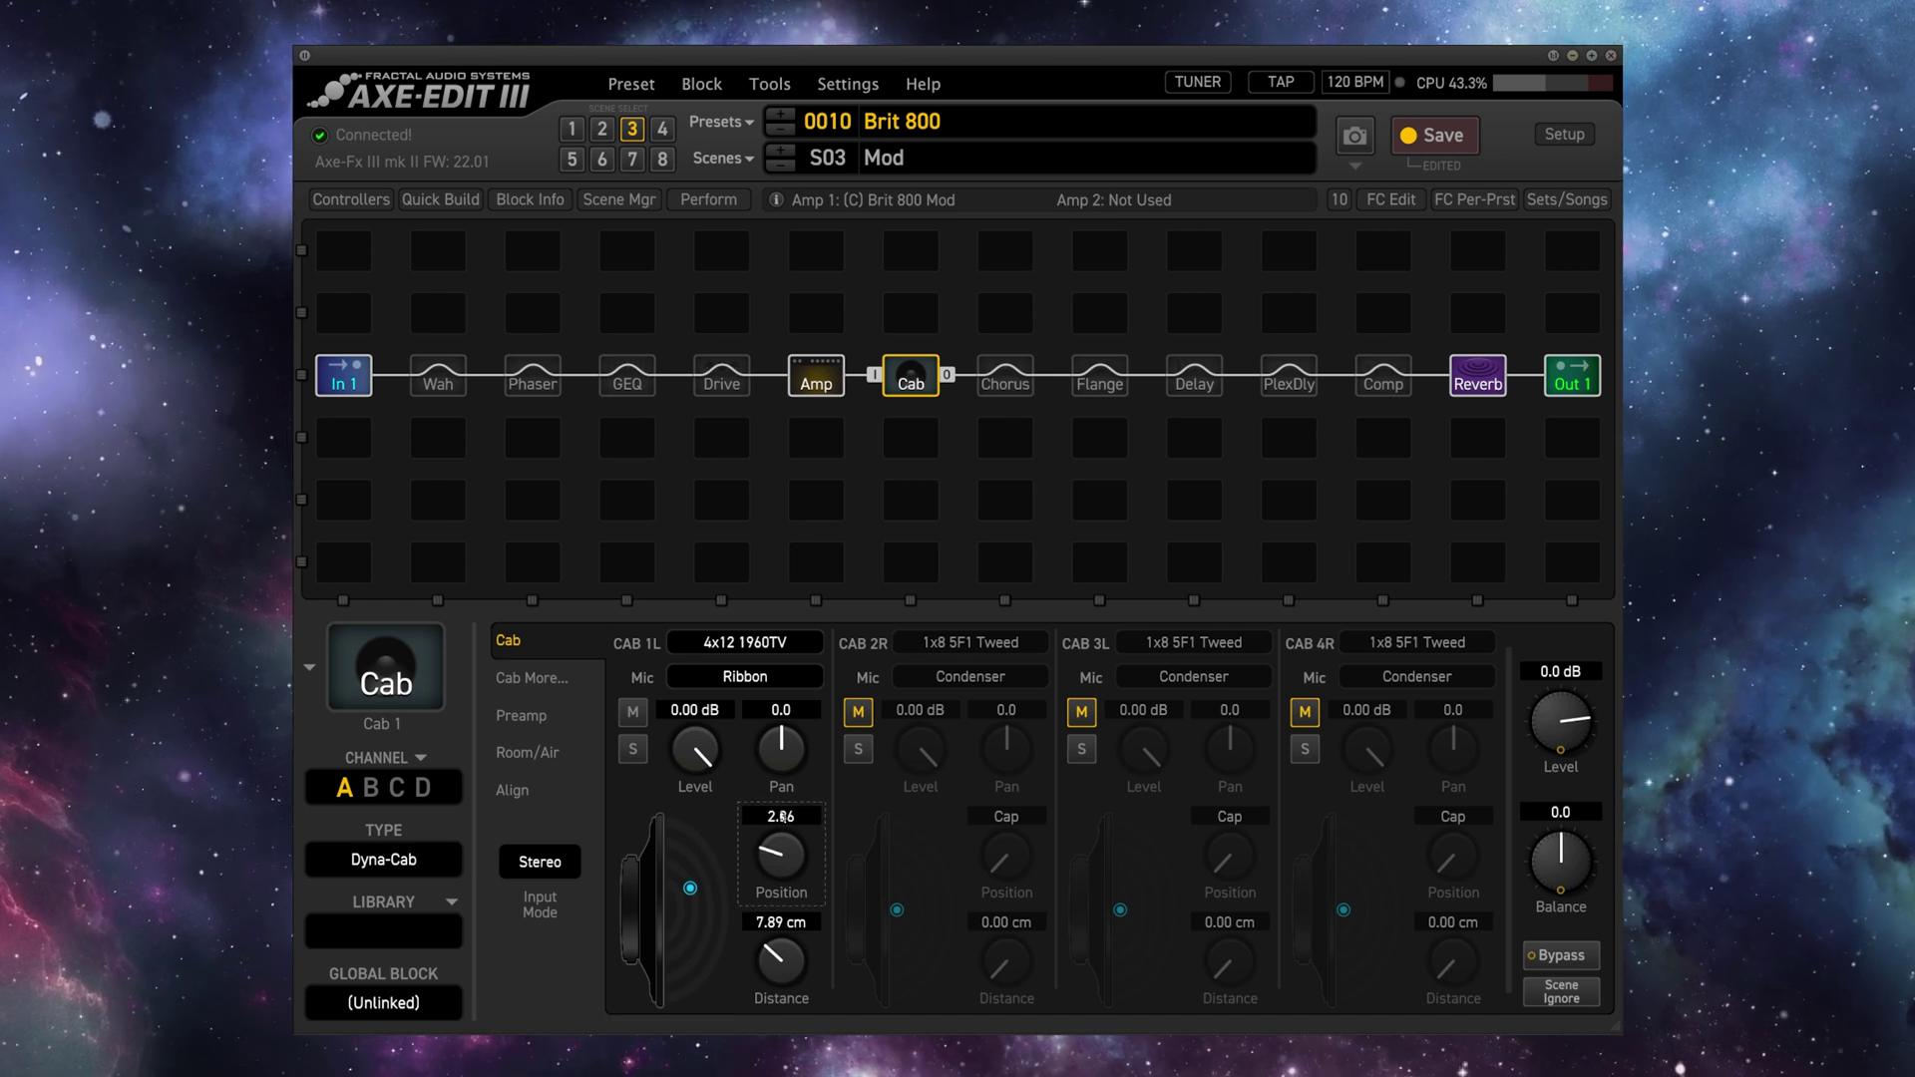
pyautogui.moveTo(774, 855); pyautogui.dragTo(777, 807)
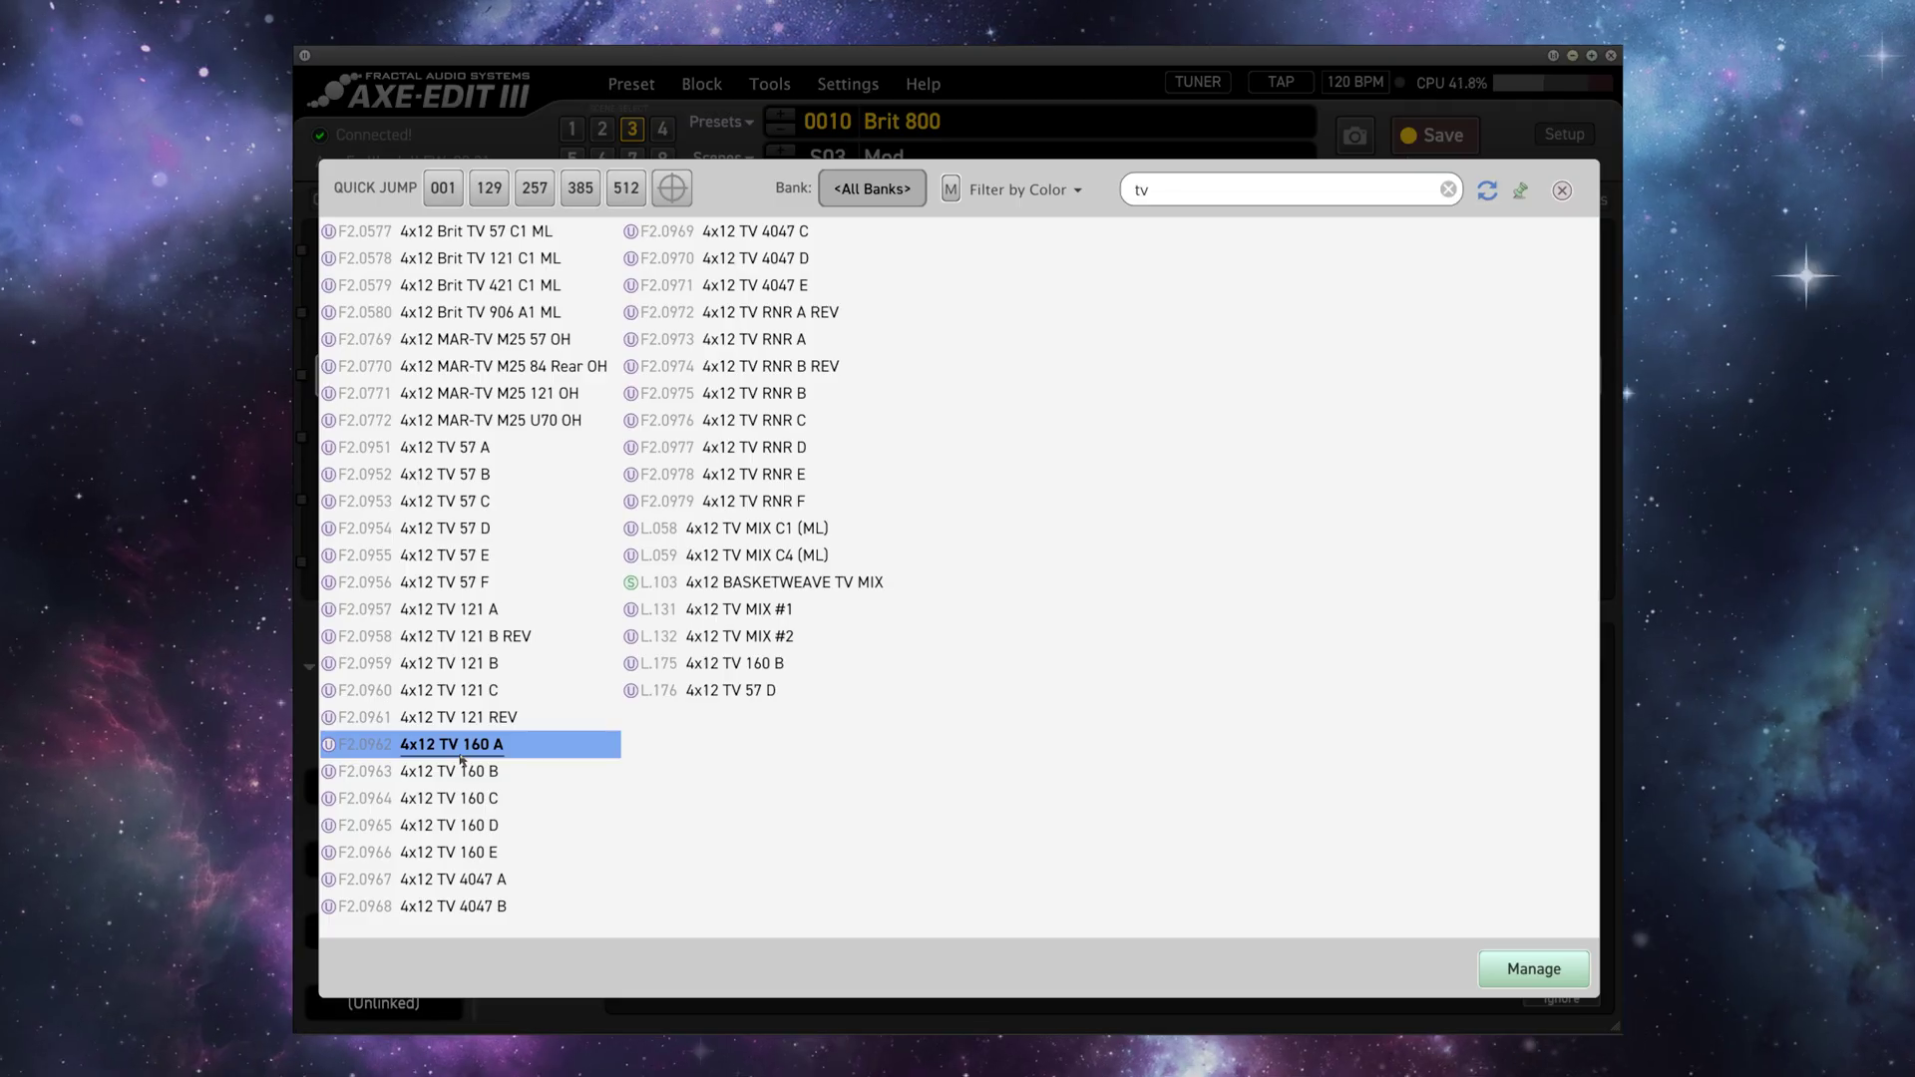
# Audition TV 160 B, 160 C and 4047 A cabinets, cancel, then raise Cab 1L mic position to 5.38.
pyautogui.click(473, 773)
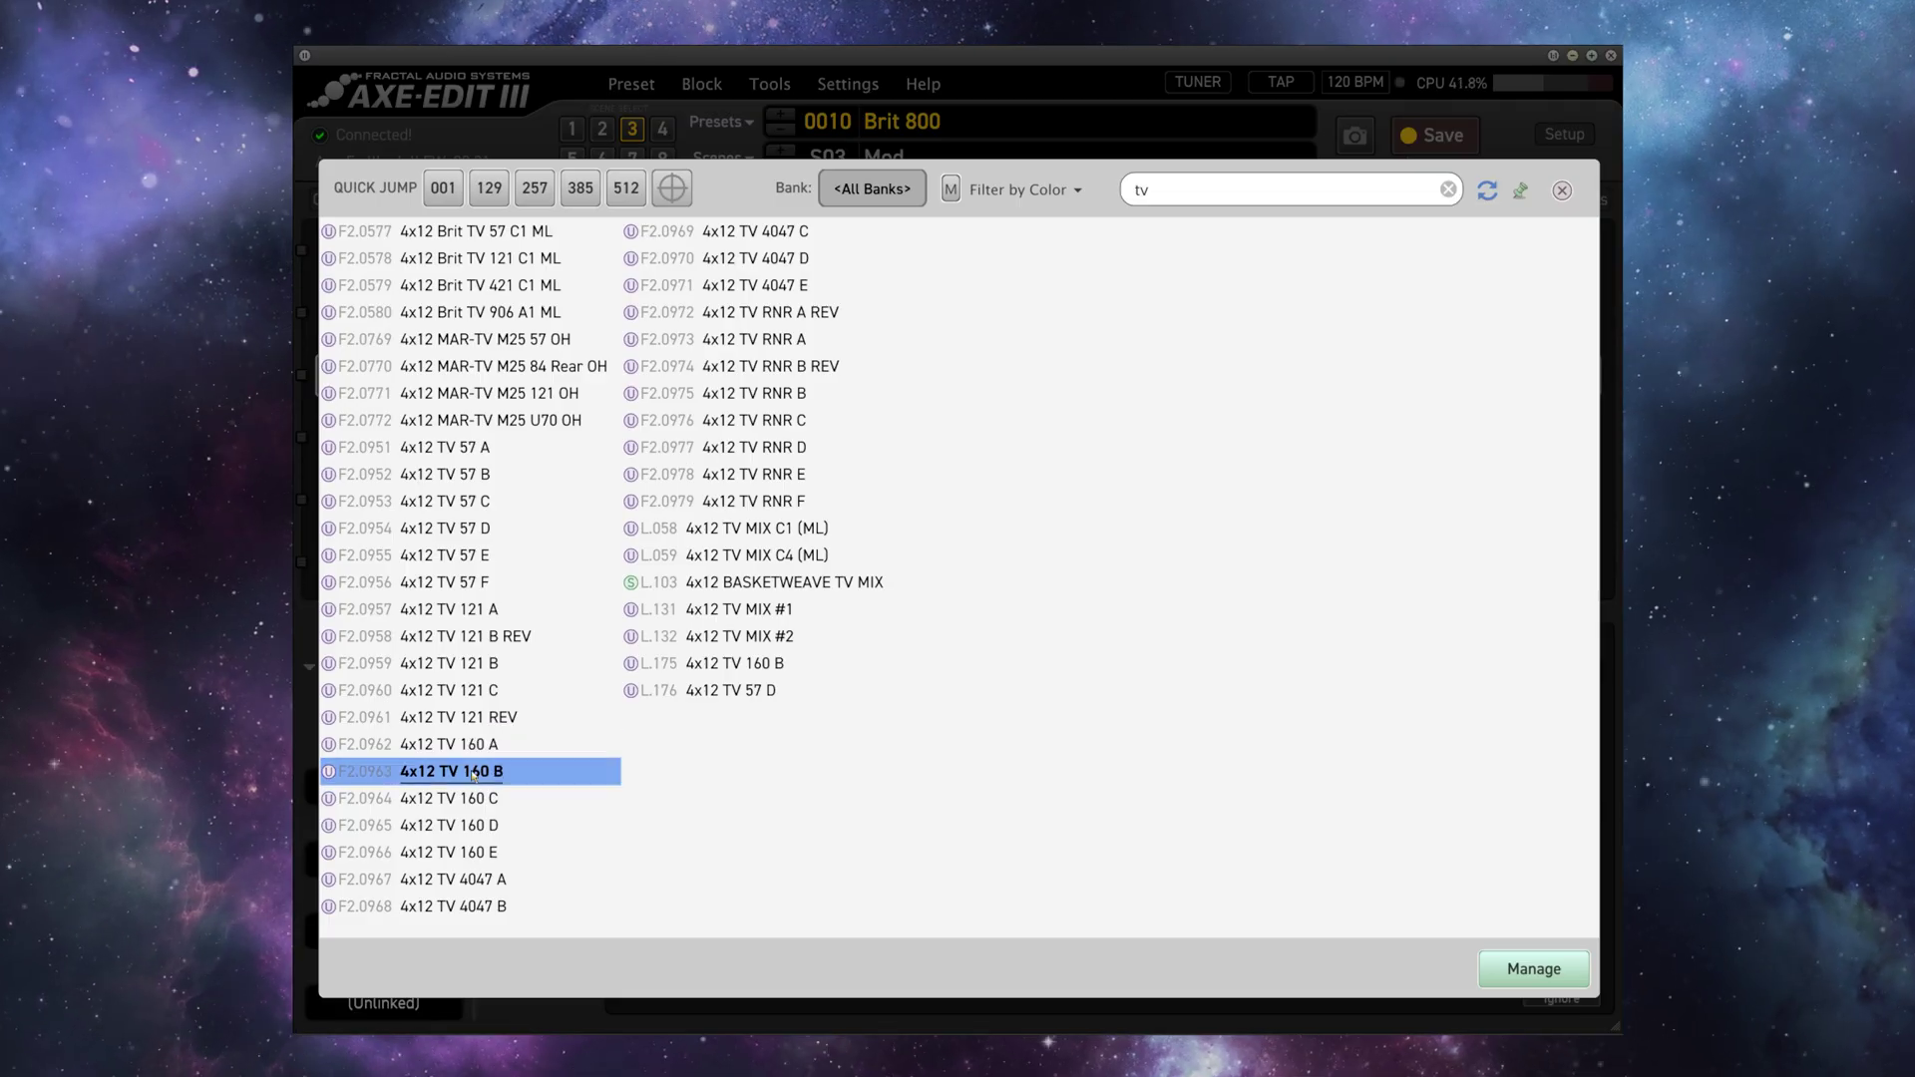
pyautogui.click(483, 802)
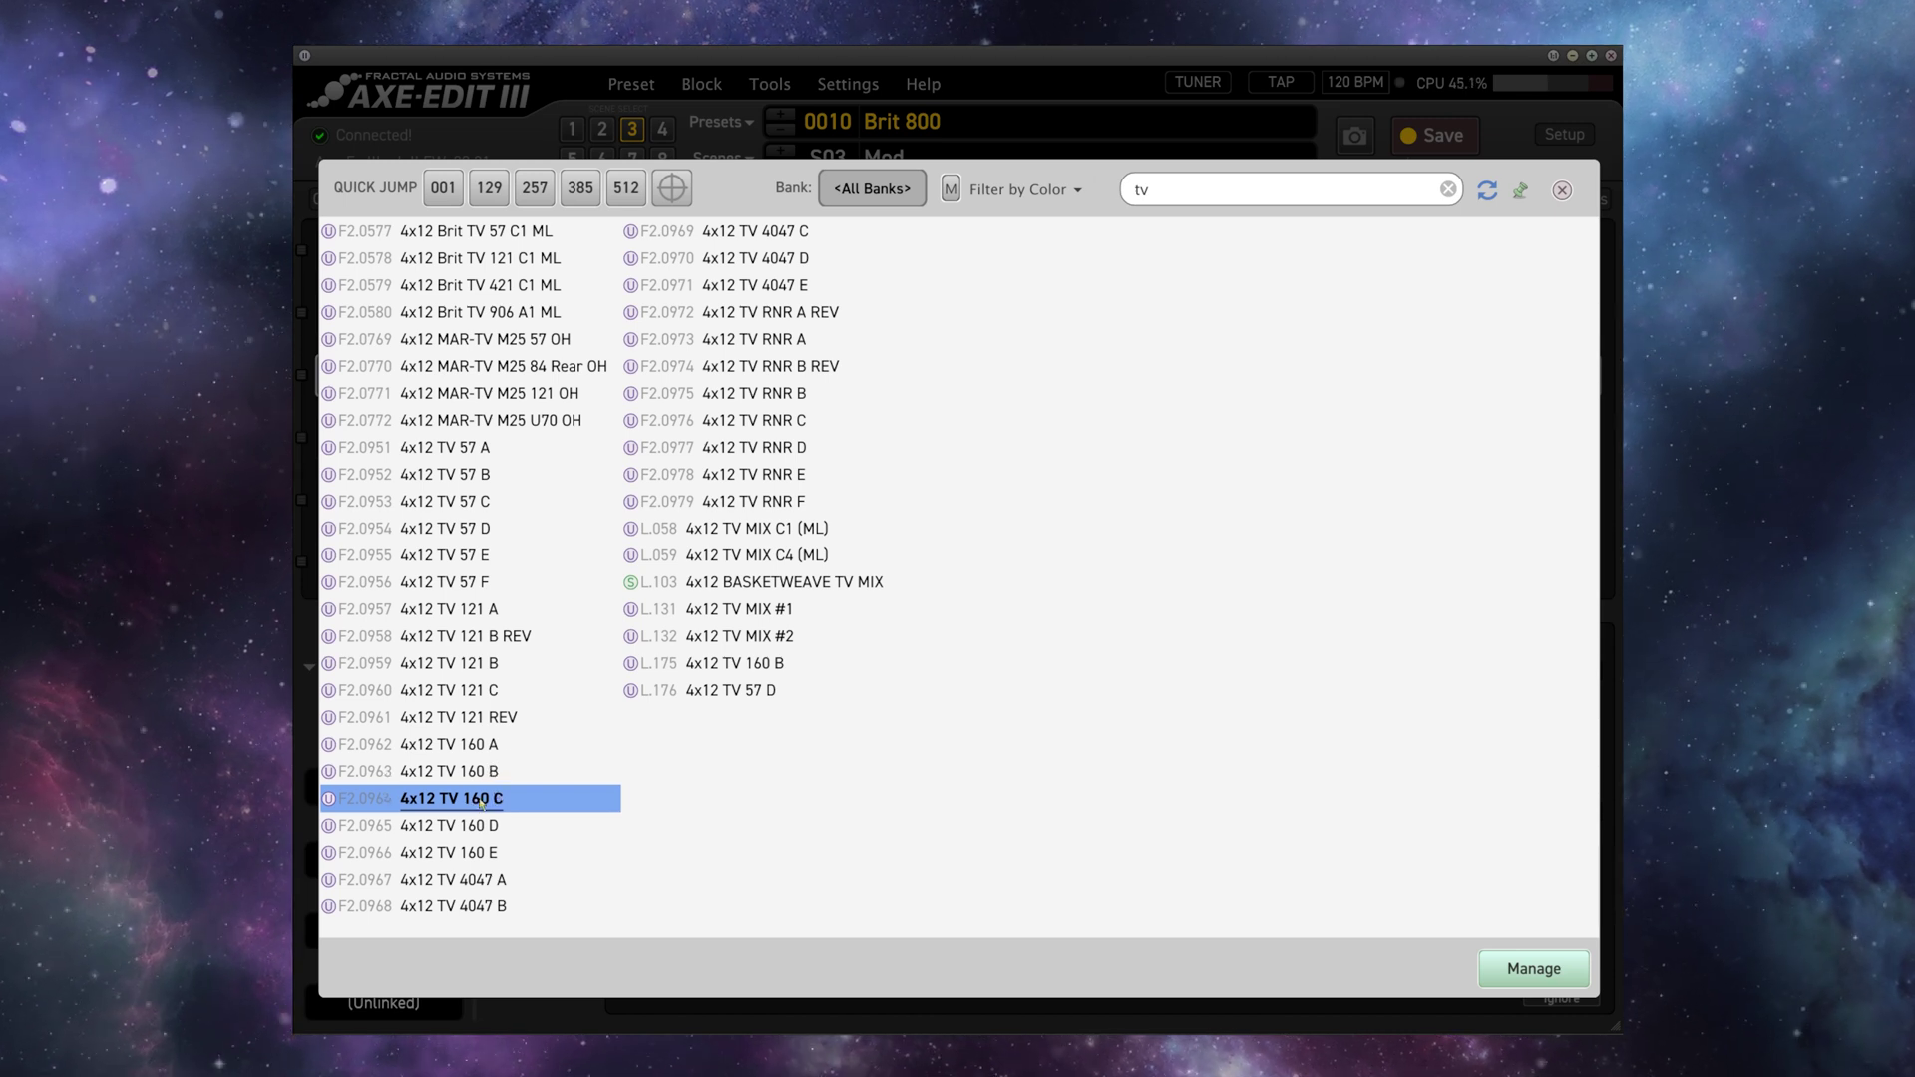
pyautogui.click(455, 884)
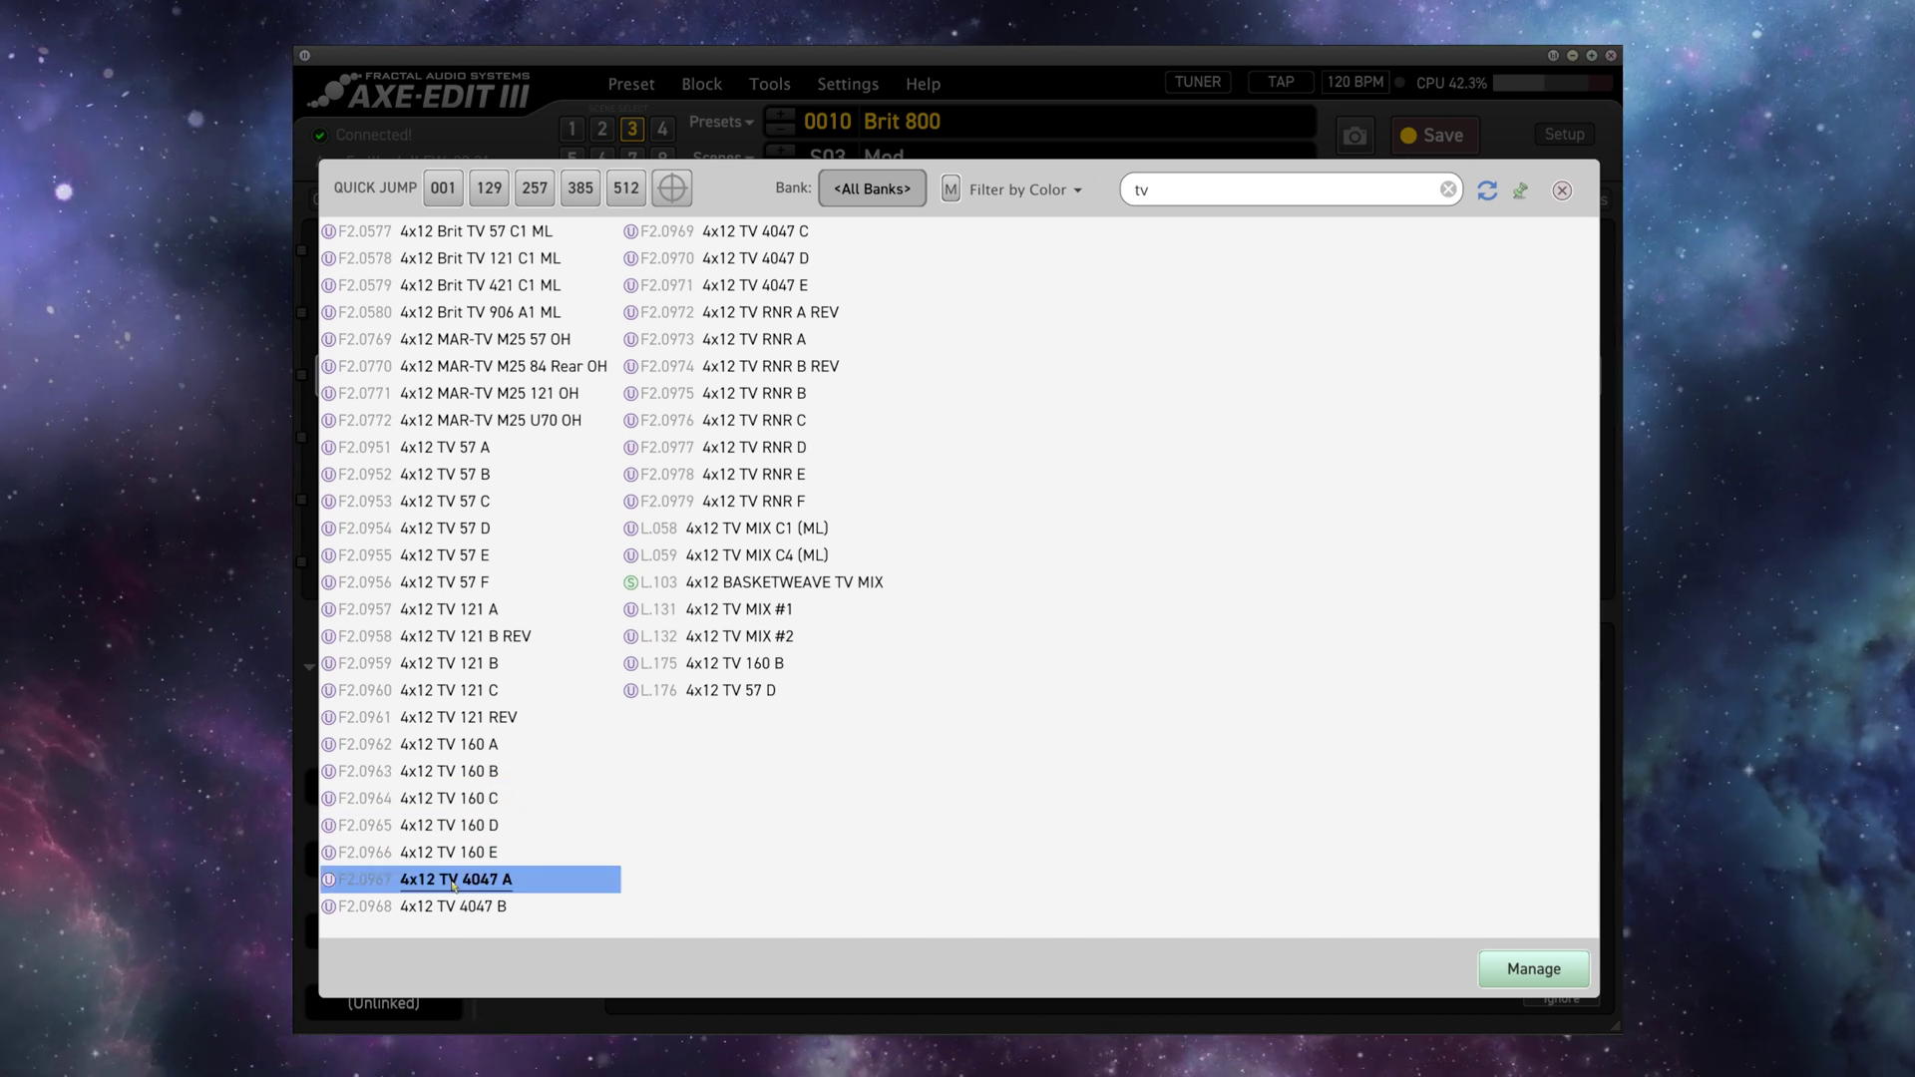
pyautogui.press('Escape')
pyautogui.moveTo(751, 828); pyautogui.dragTo(809, 774)
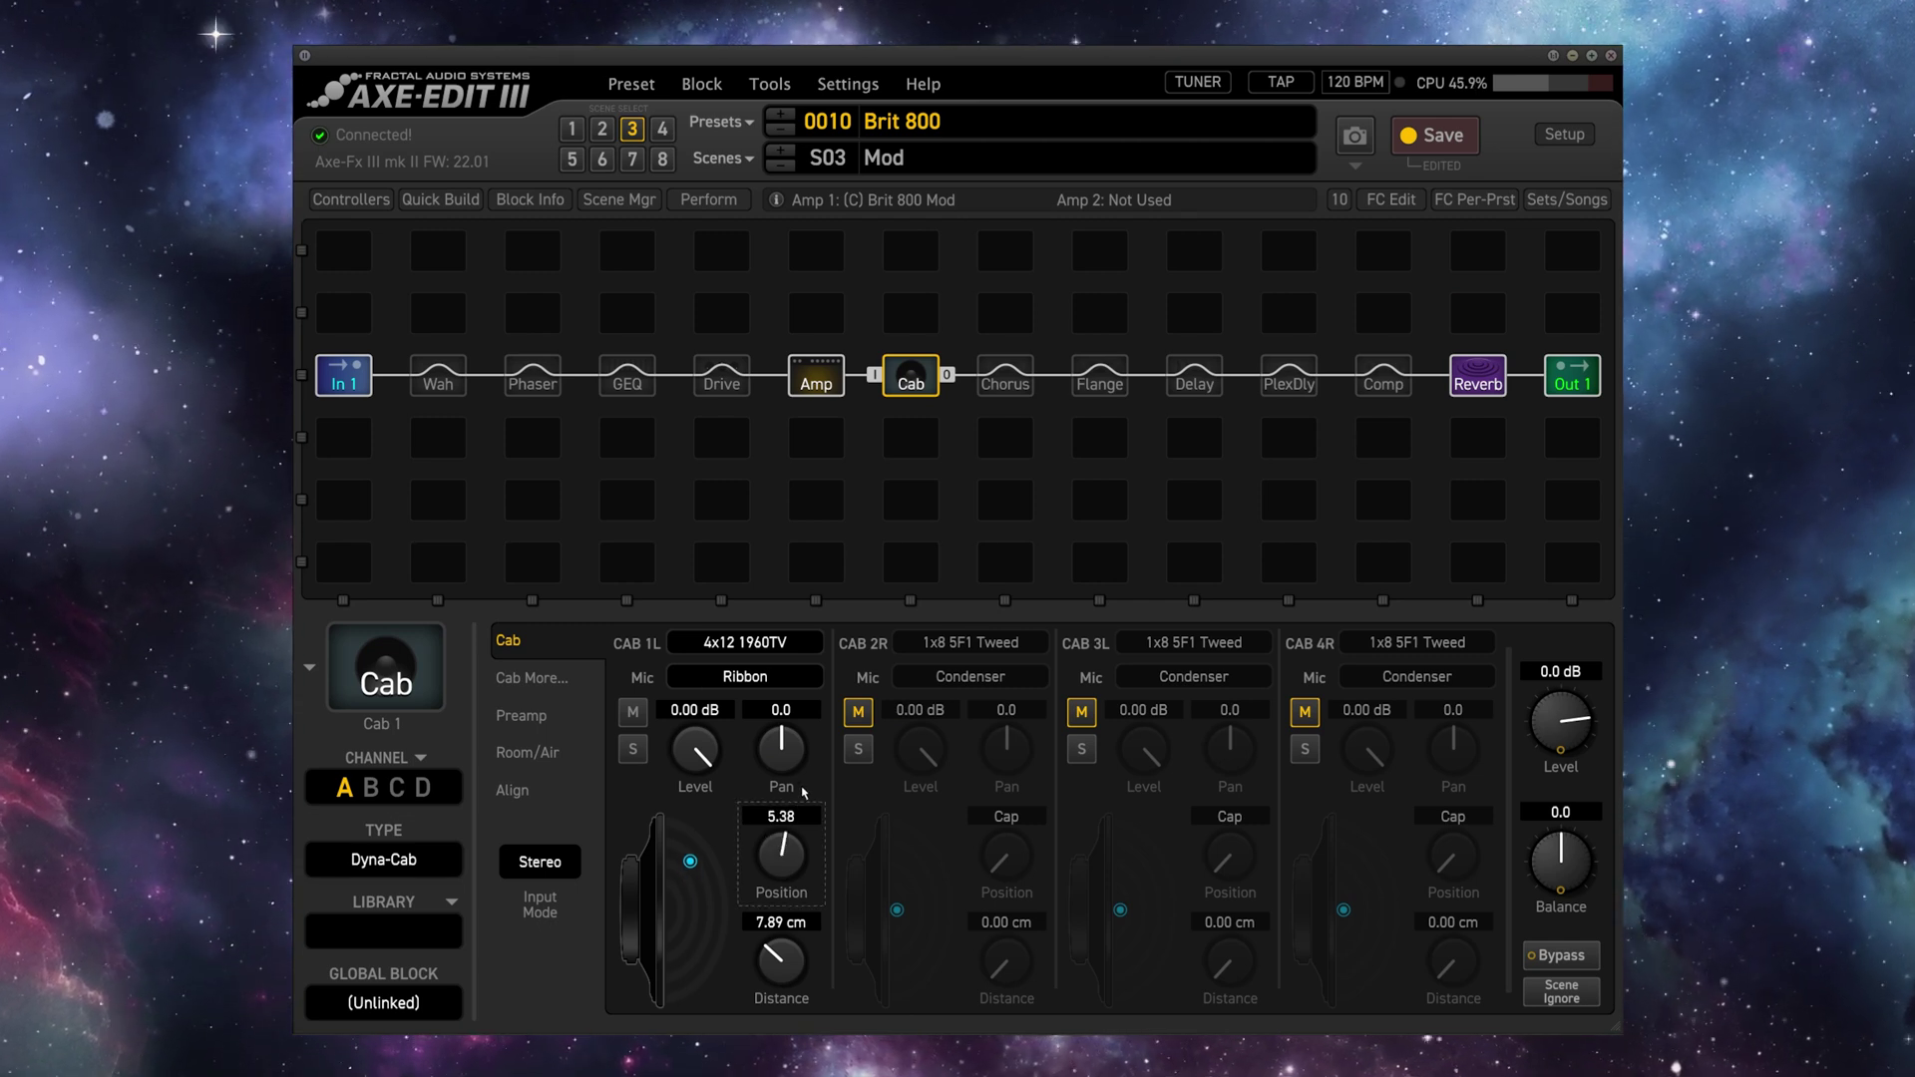
# Set the Cab 1L mic to position 2.18 at 3.68 cm, then briefly revisit the cabinet library.
pyautogui.moveTo(788, 860); pyautogui.dragTo(684, 1032)
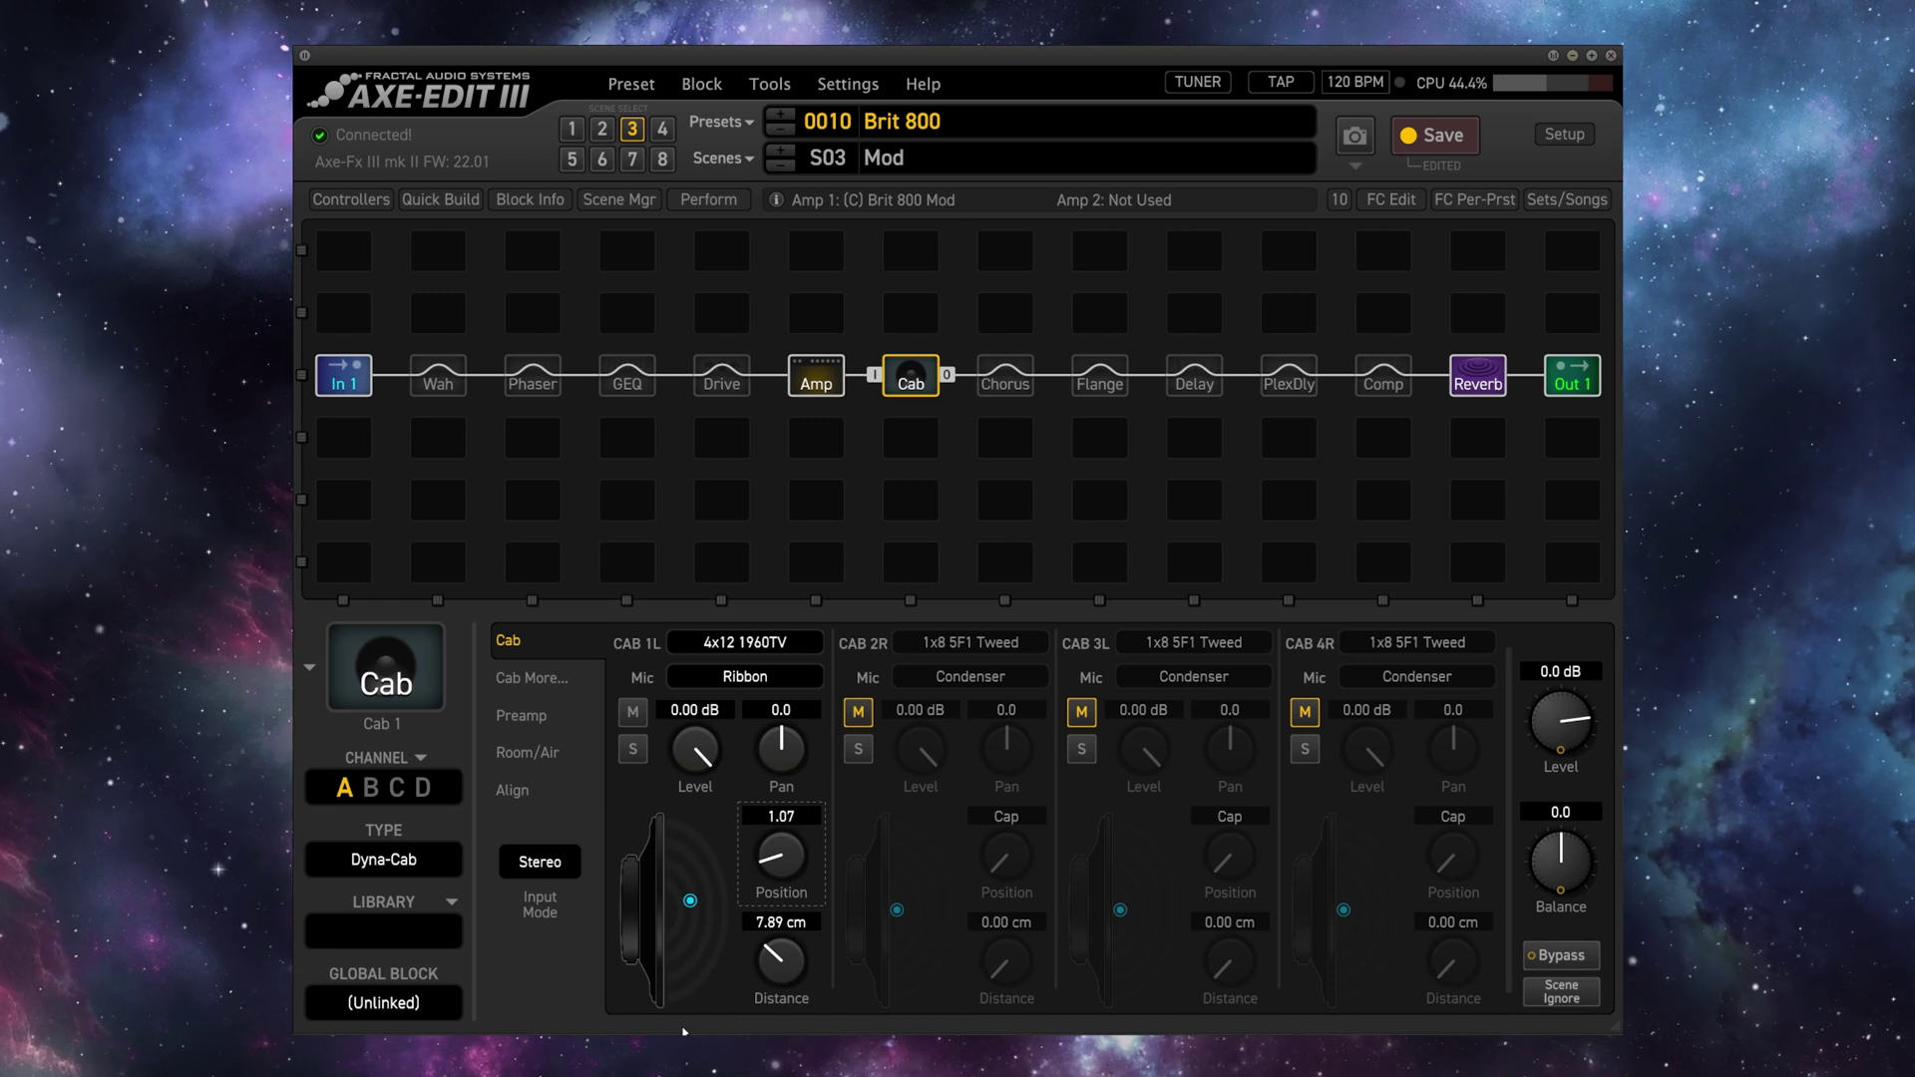
pyautogui.moveTo(789, 821); pyautogui.dragTo(787, 806)
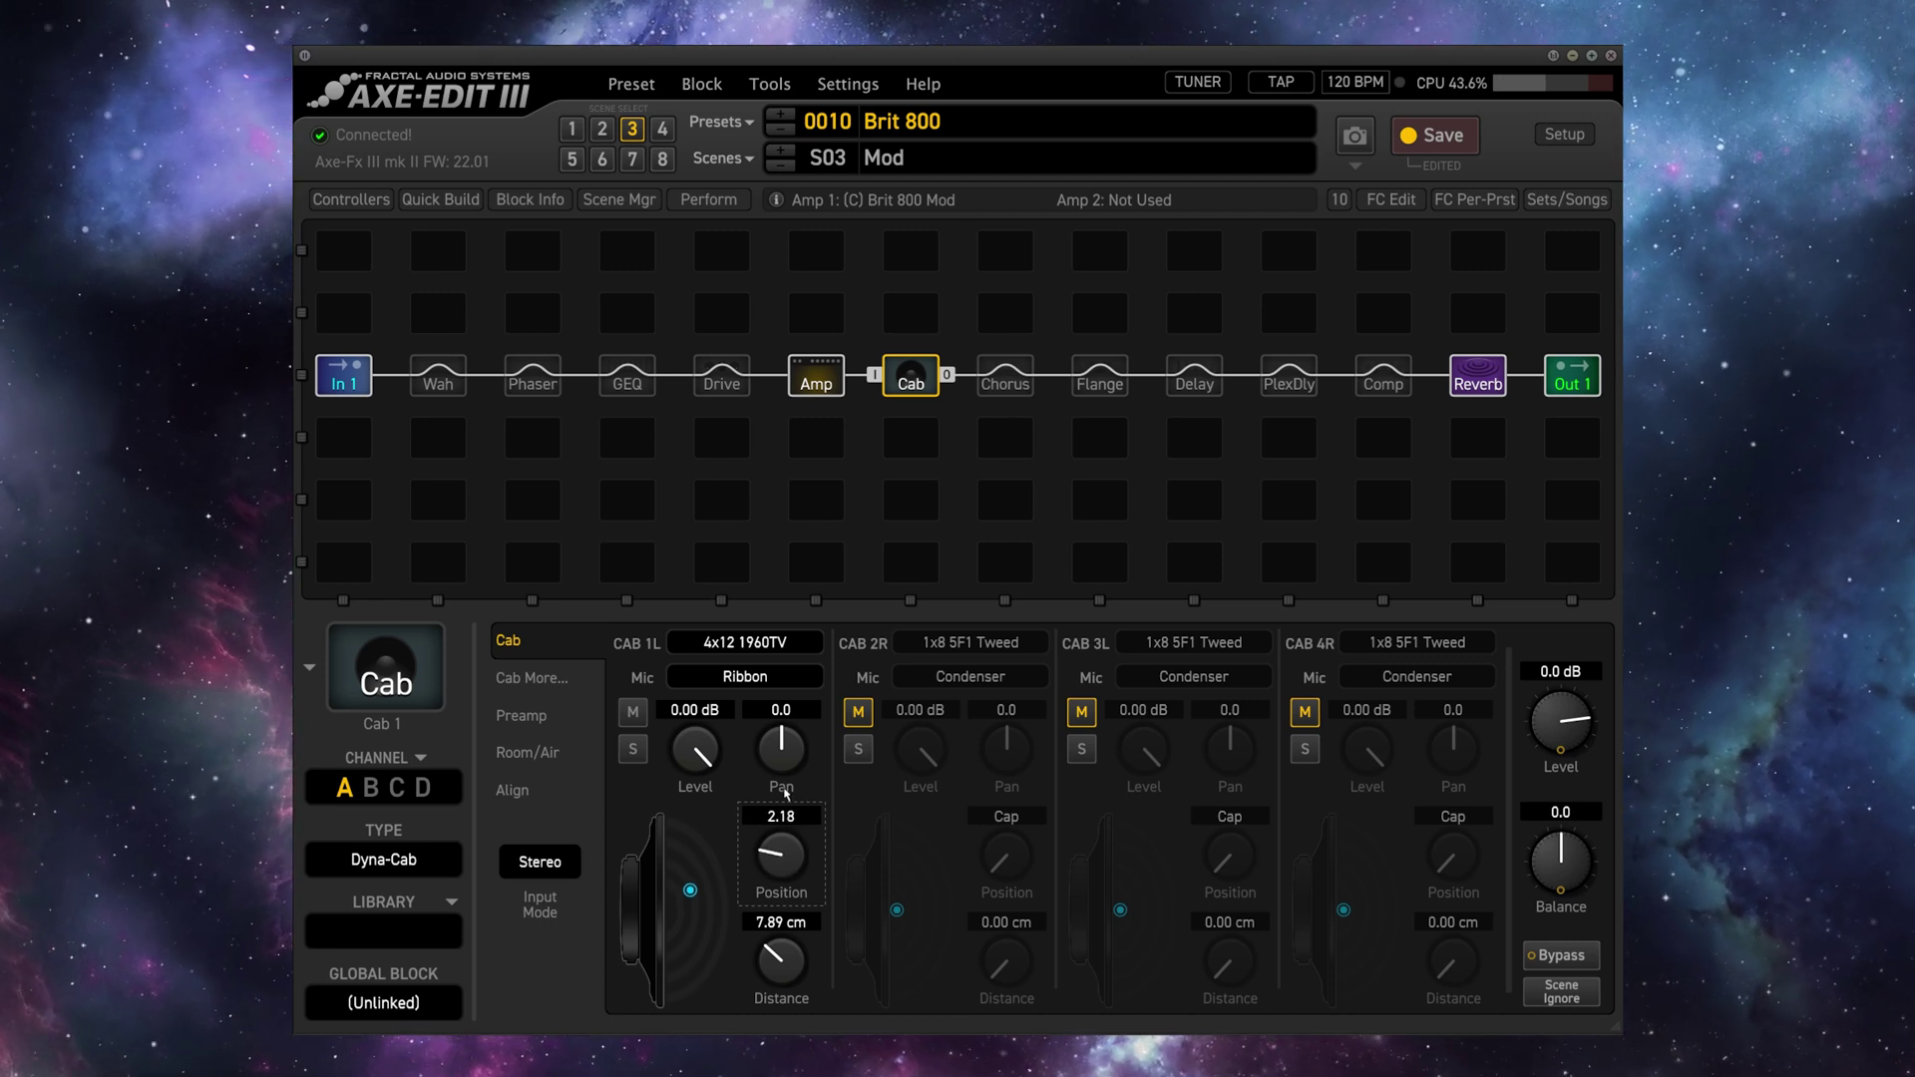
pyautogui.moveTo(760, 962); pyautogui.dragTo(760, 1024)
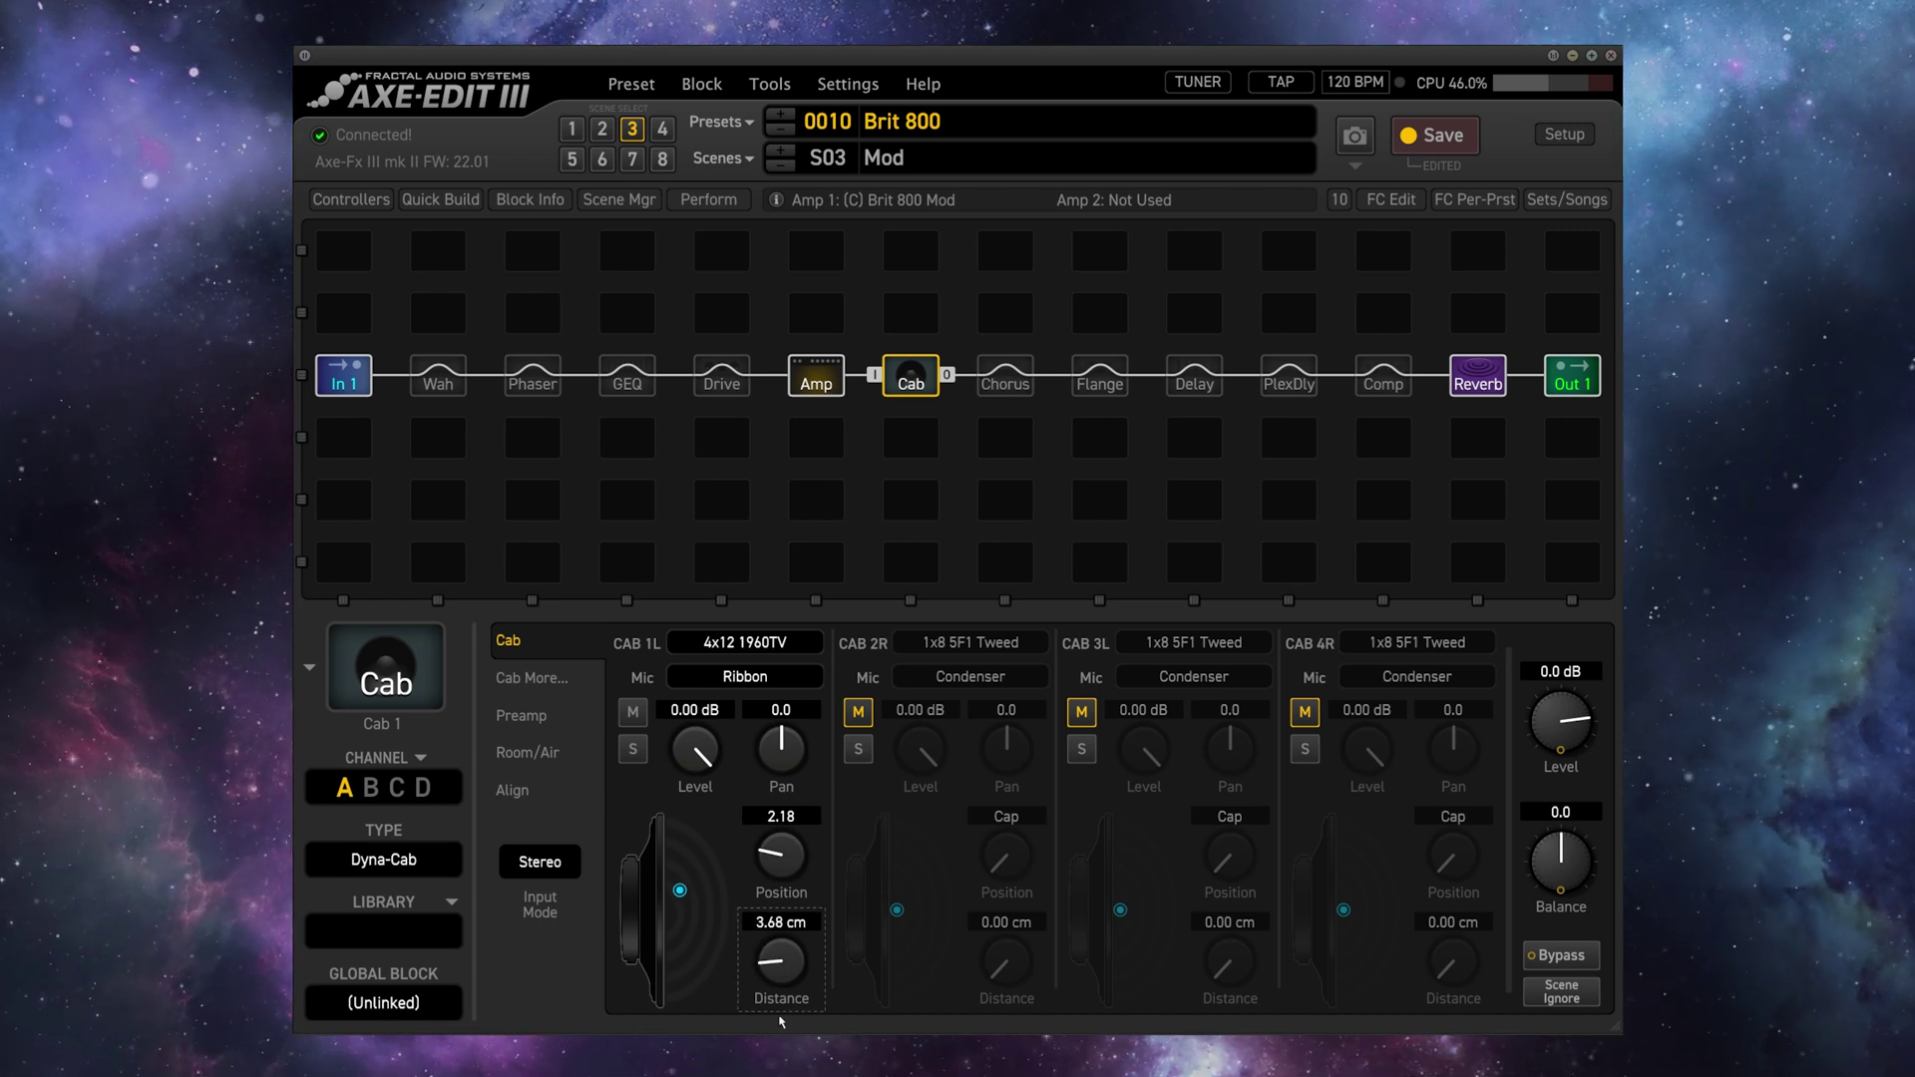
pyautogui.click(928, 643)
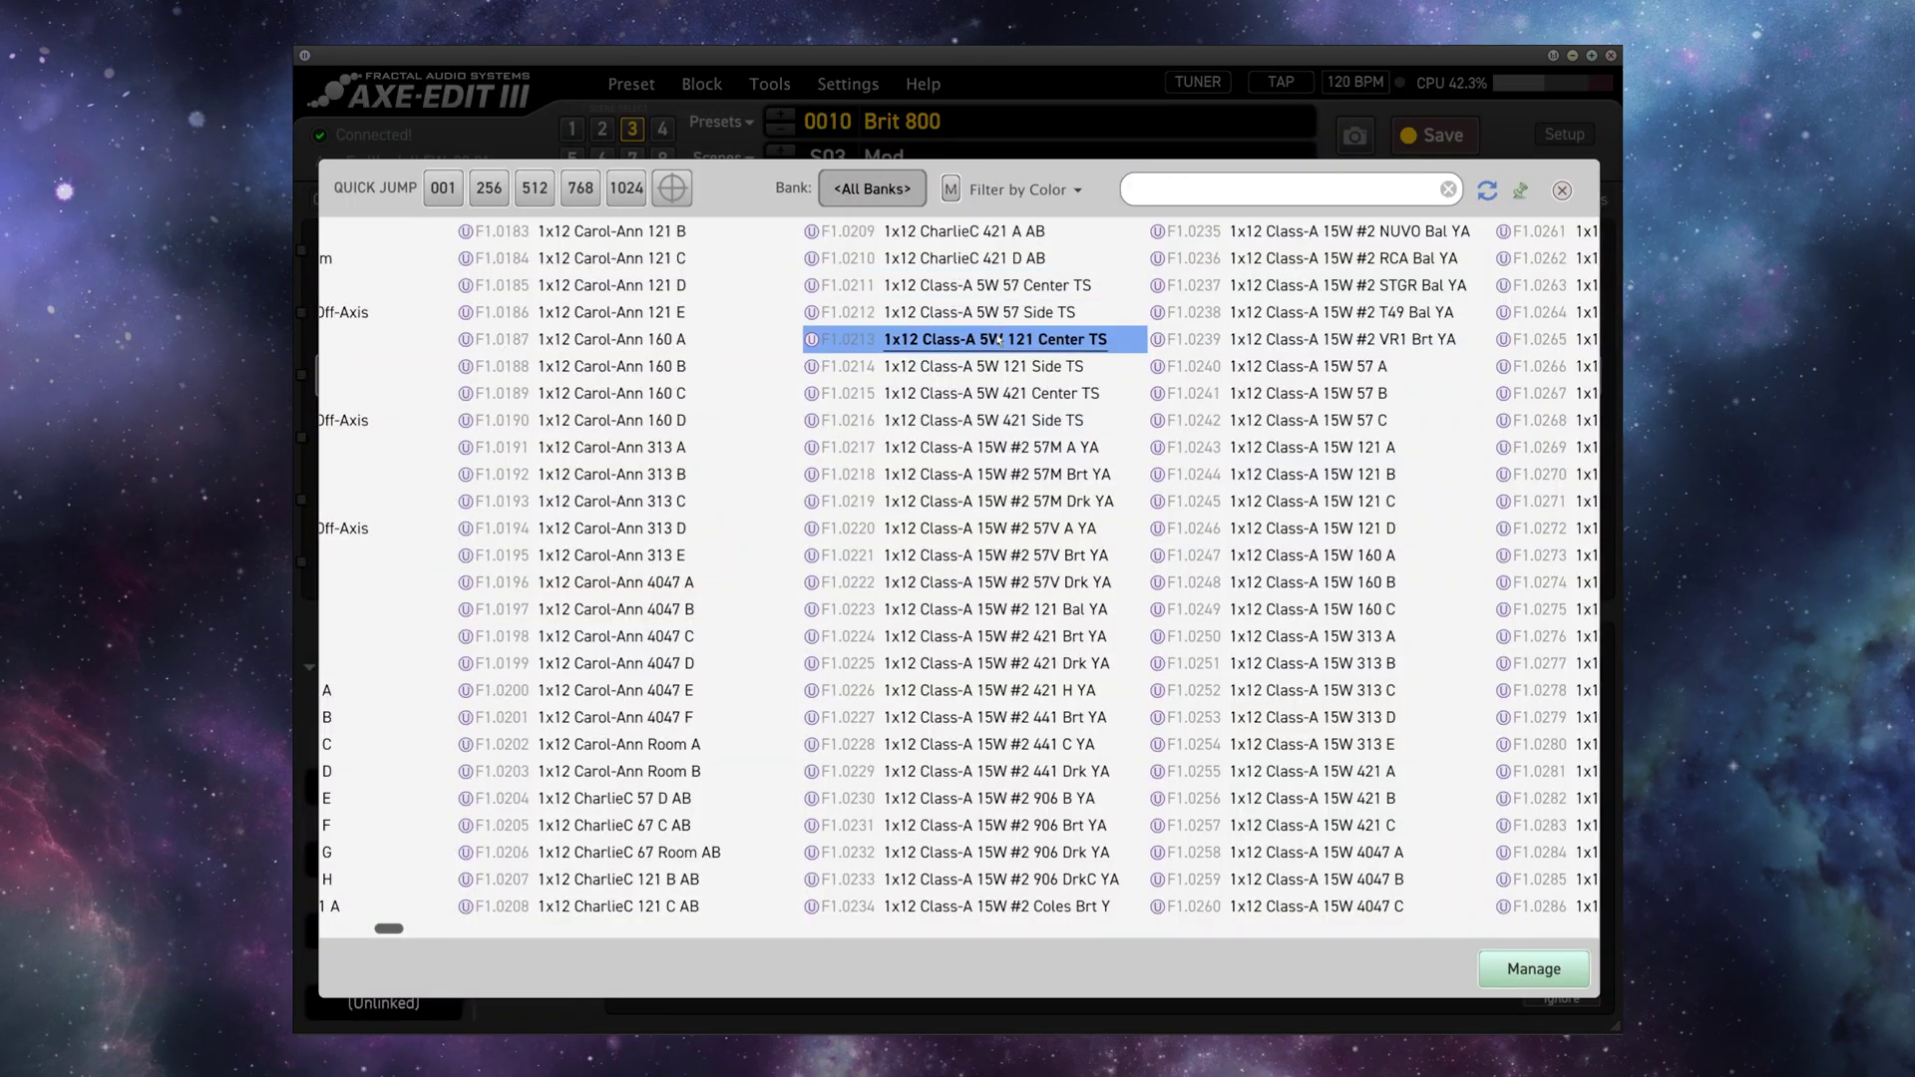
pyautogui.doubleClick(933, 345)
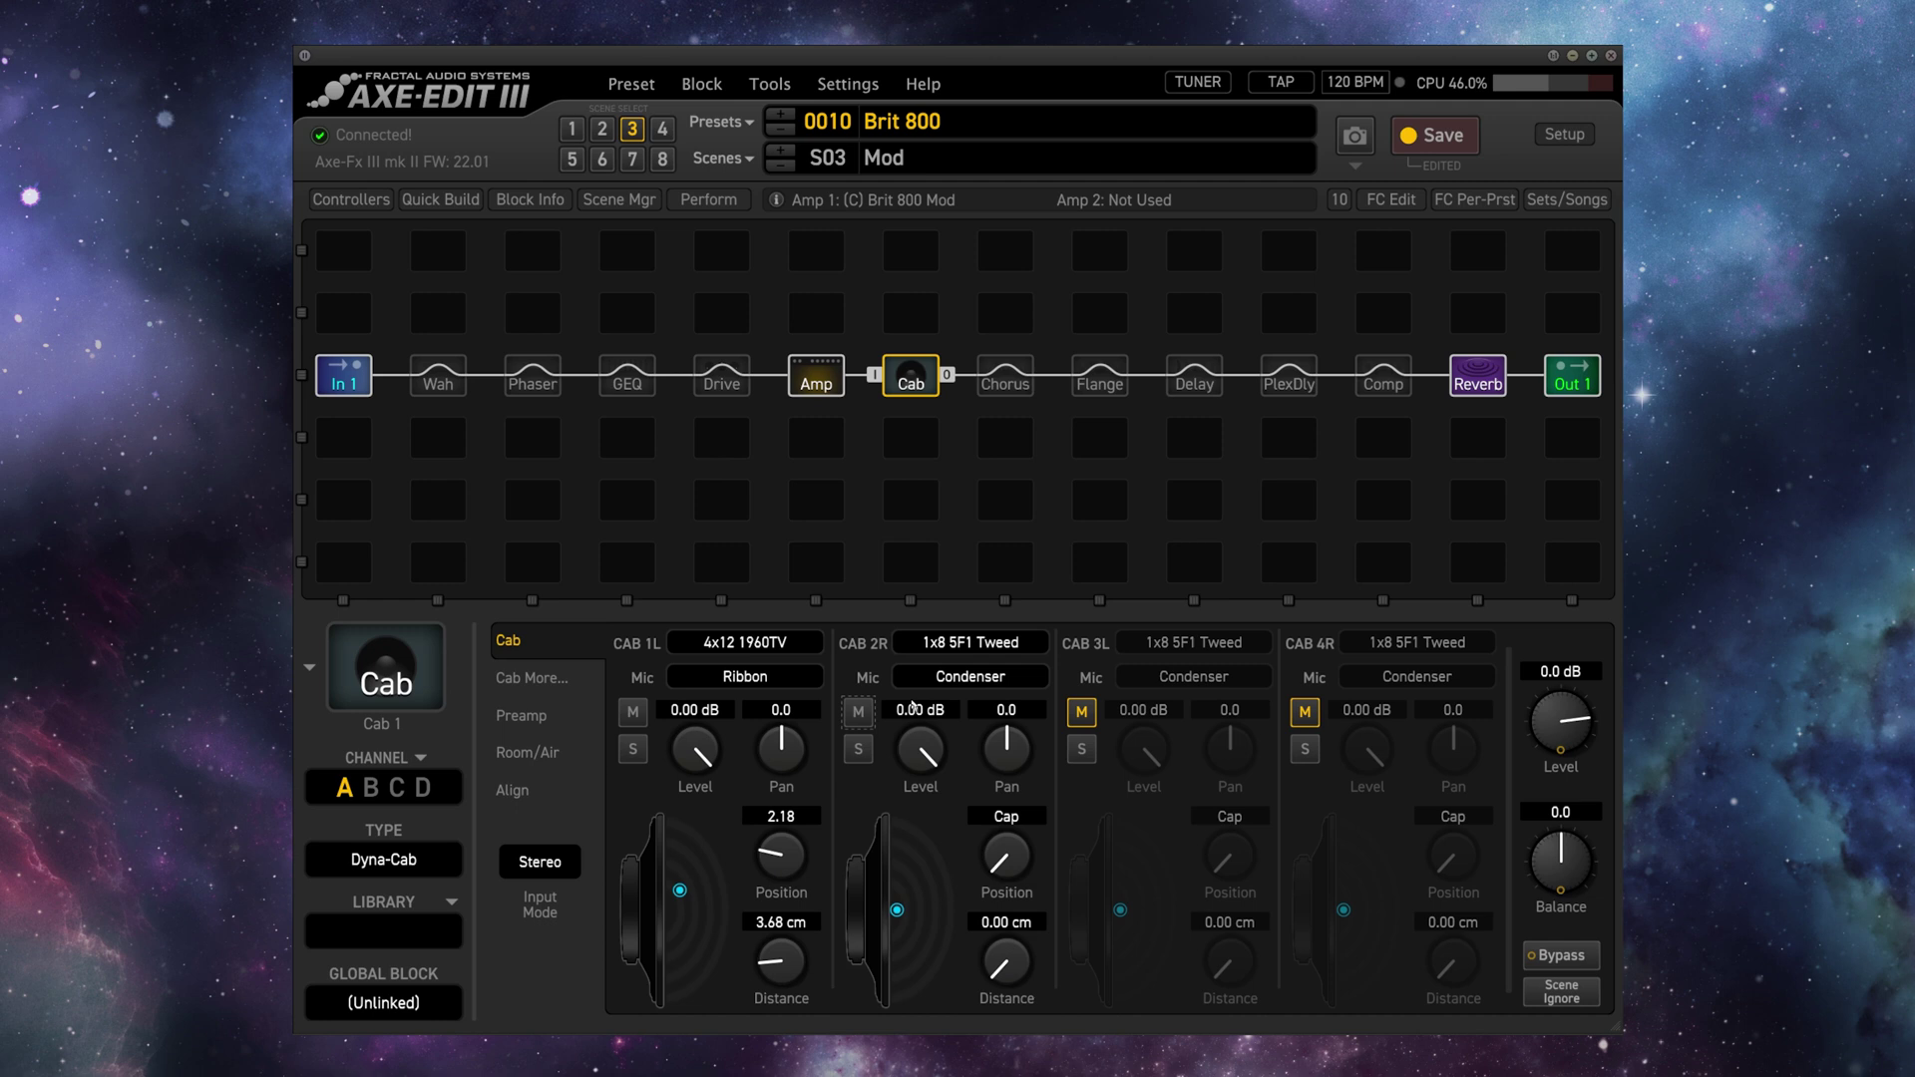
# Set Cab 2R to the 2x12 Chiefman cabinet with a Dynamic 1 mic.
pyautogui.click(982, 650)
pyautogui.click(988, 512)
pyautogui.click(1009, 678)
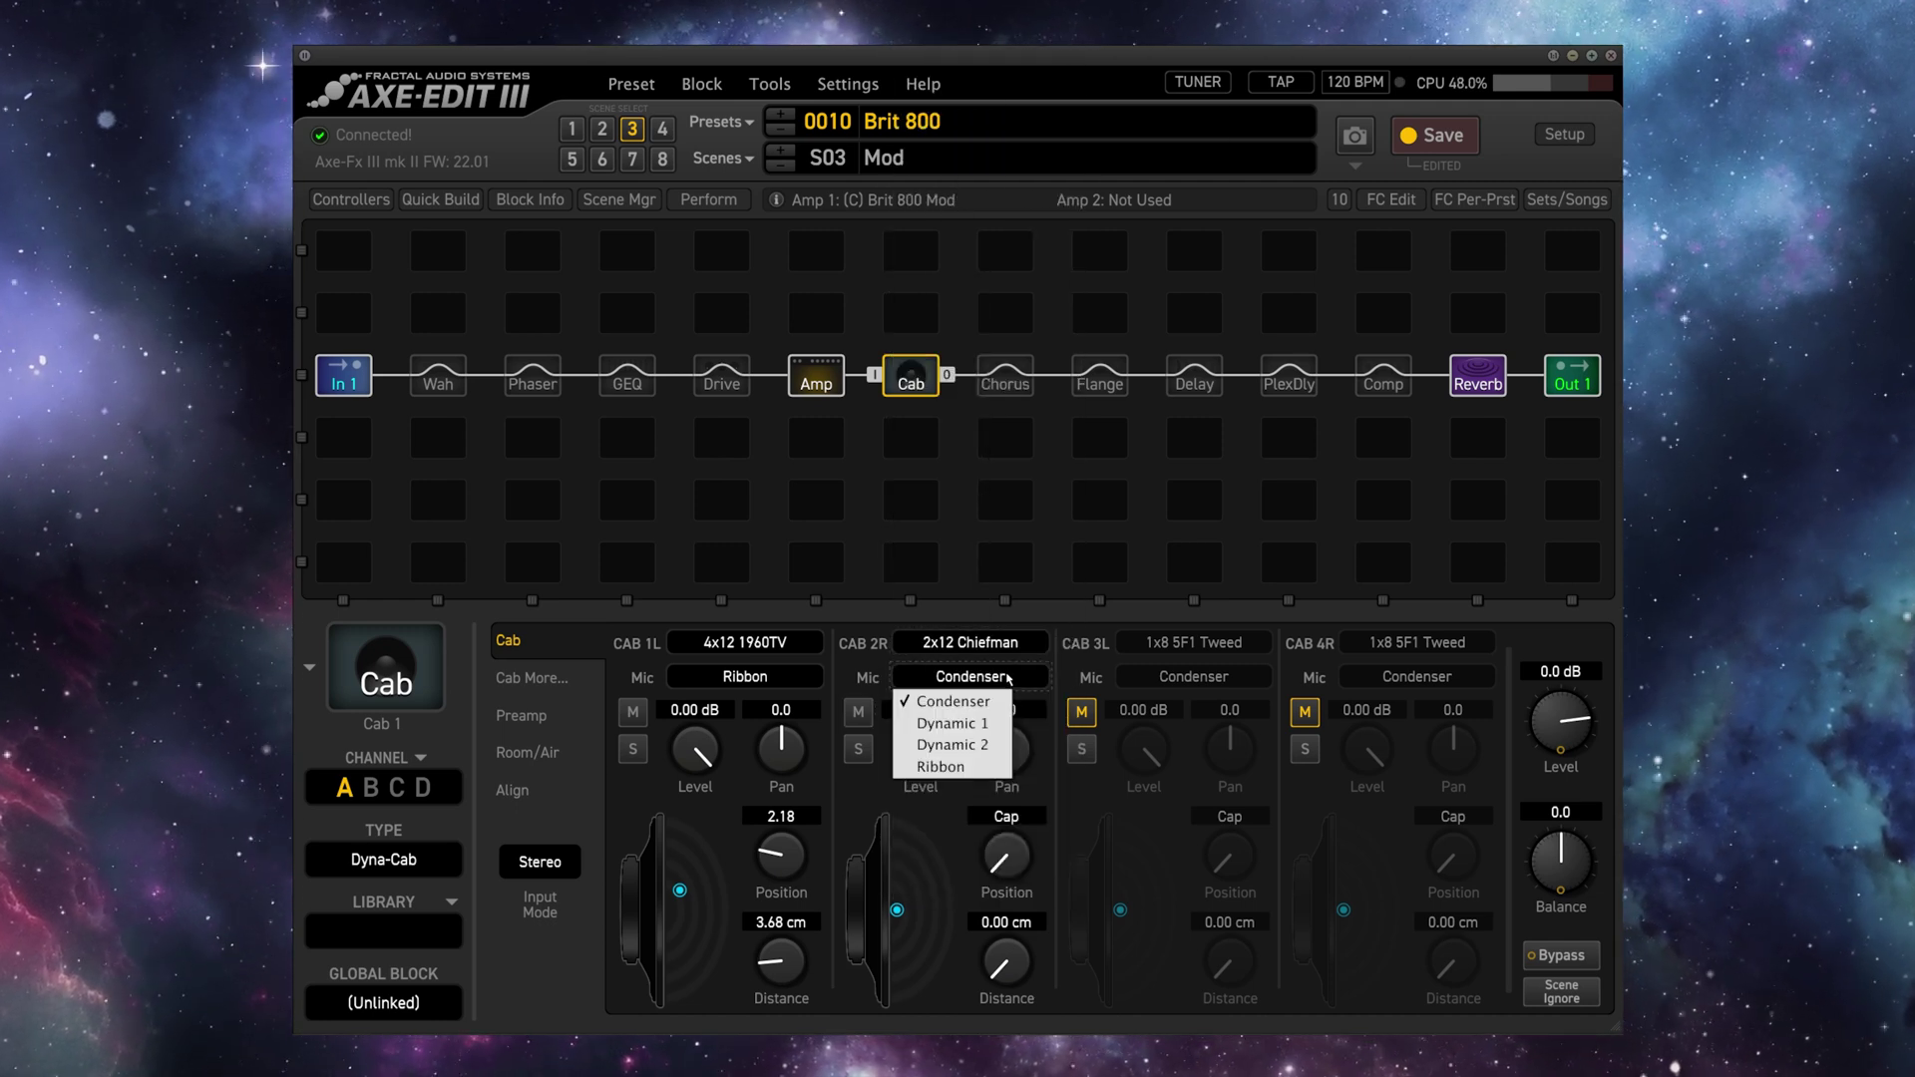
pyautogui.click(987, 725)
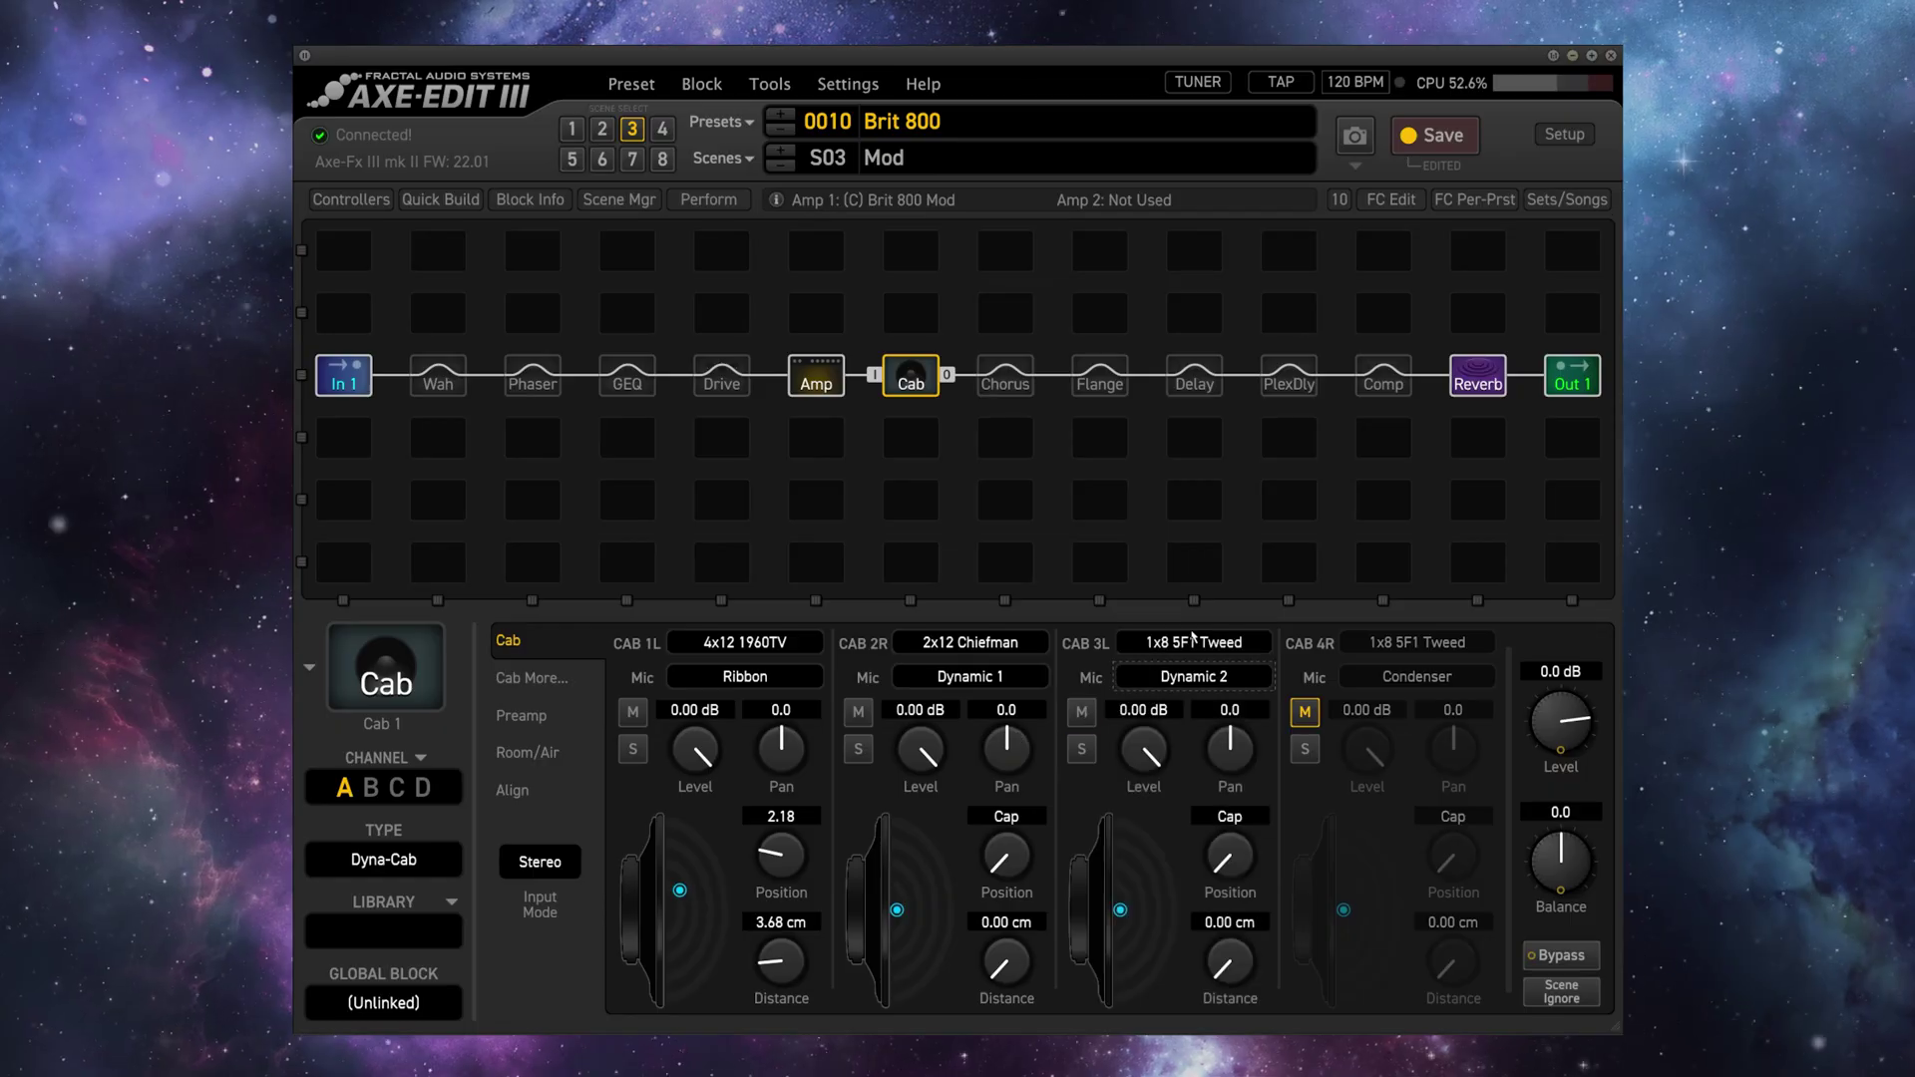
# Set Cab 3L to 2x12 65 Bassguy; place mics: 3L 9.27 cm, 2R 10.26 cm, 1L ~12 cm.
pyautogui.click(1195, 641)
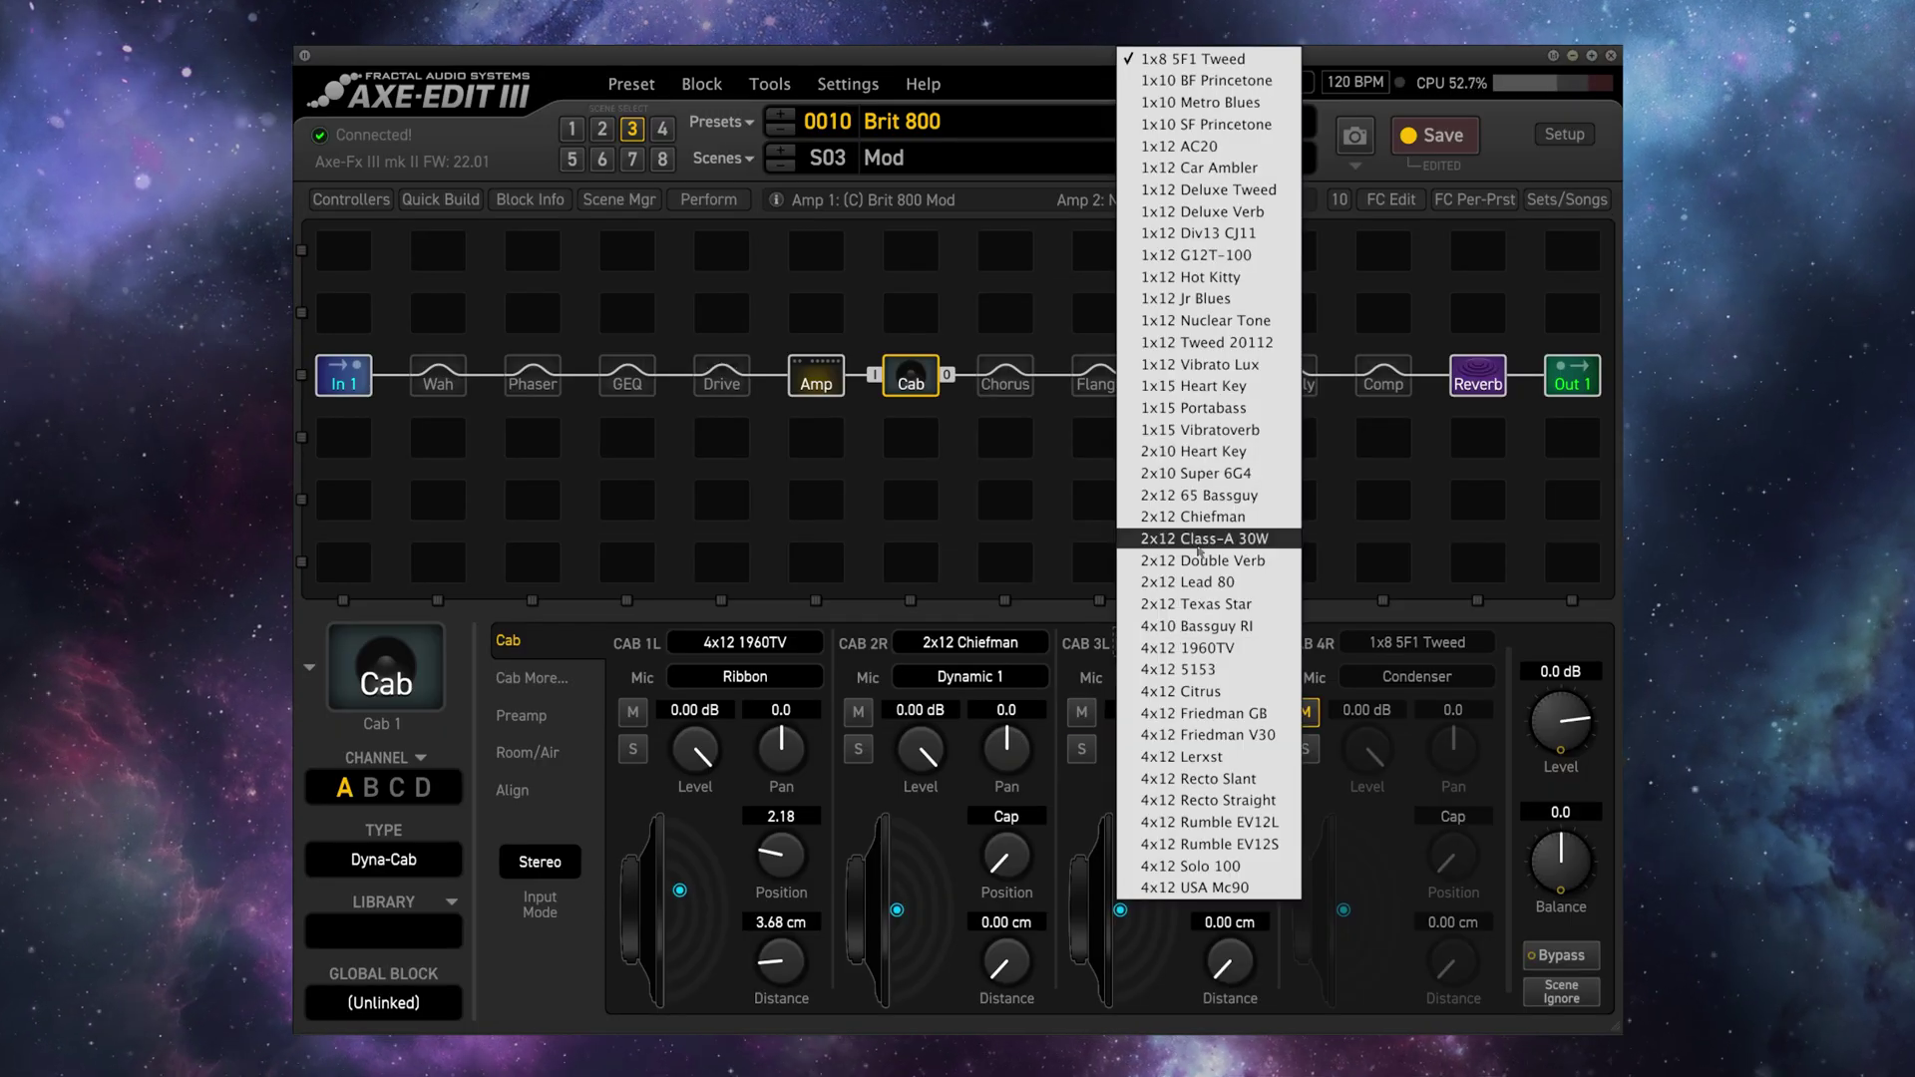
pyautogui.click(1199, 496)
pyautogui.moveTo(1124, 913); pyautogui.dragTo(1142, 881)
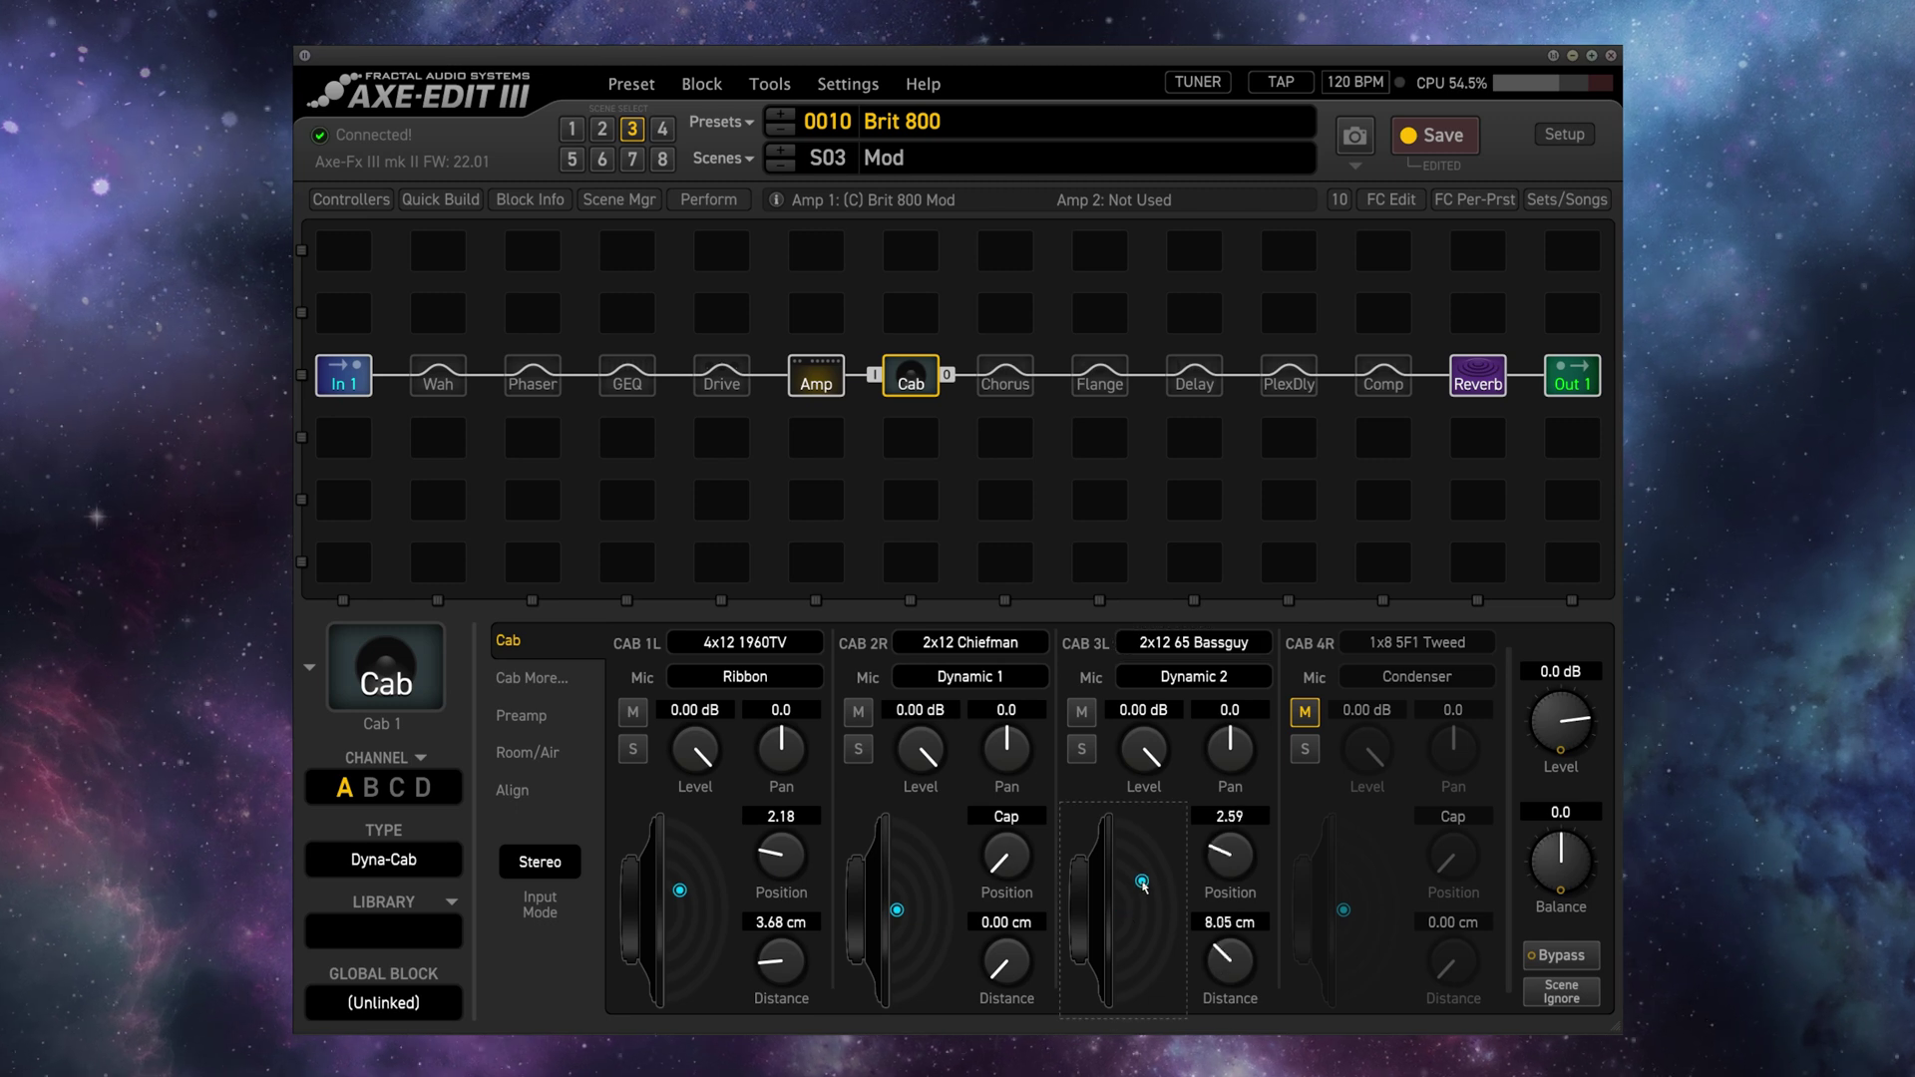
pyautogui.moveTo(898, 910); pyautogui.dragTo(920, 886)
pyautogui.moveTo(676, 912); pyautogui.dragTo(698, 913)
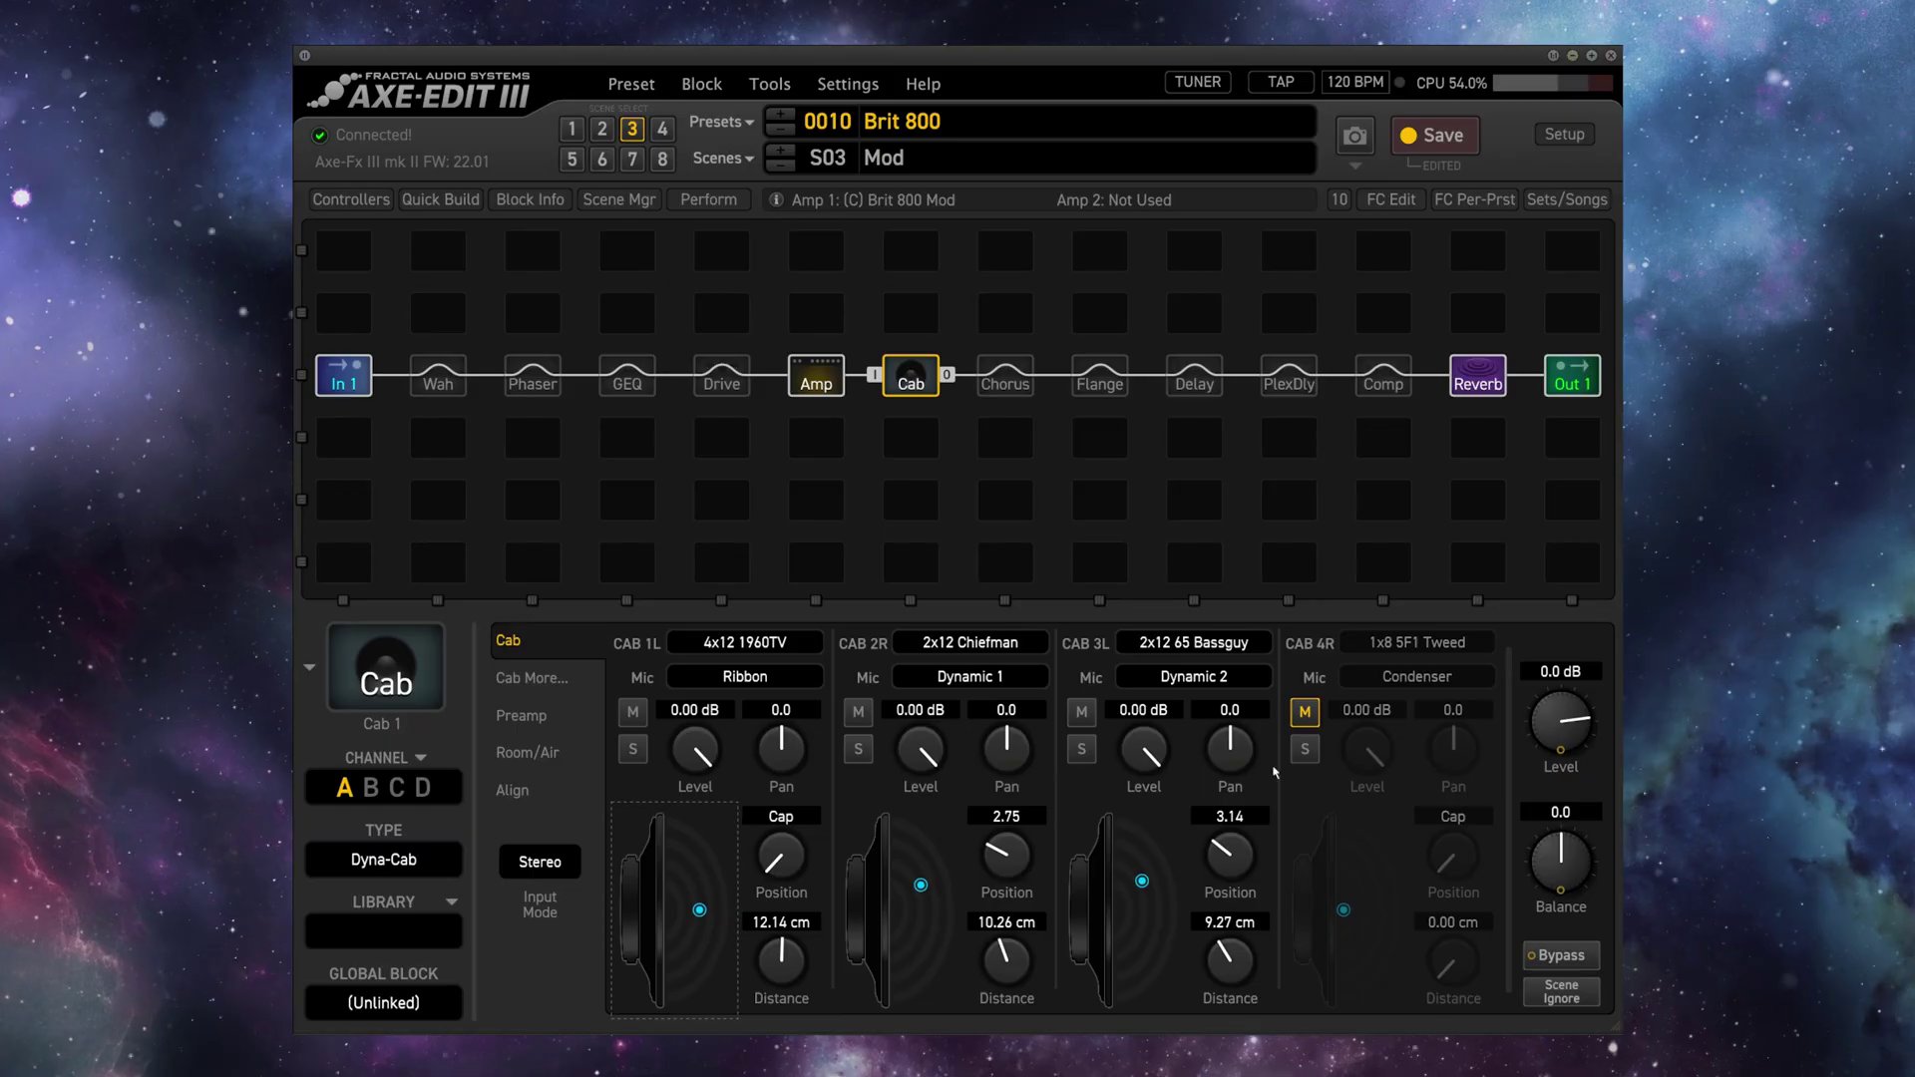
# Unmute Cab 4R, reposition its mic on the speaker, and switch it to Dynamic 1.
pyautogui.click(1304, 711)
pyautogui.moveTo(1344, 909); pyautogui.dragTo(1343, 826)
pyautogui.click(1406, 678)
pyautogui.click(1401, 751)
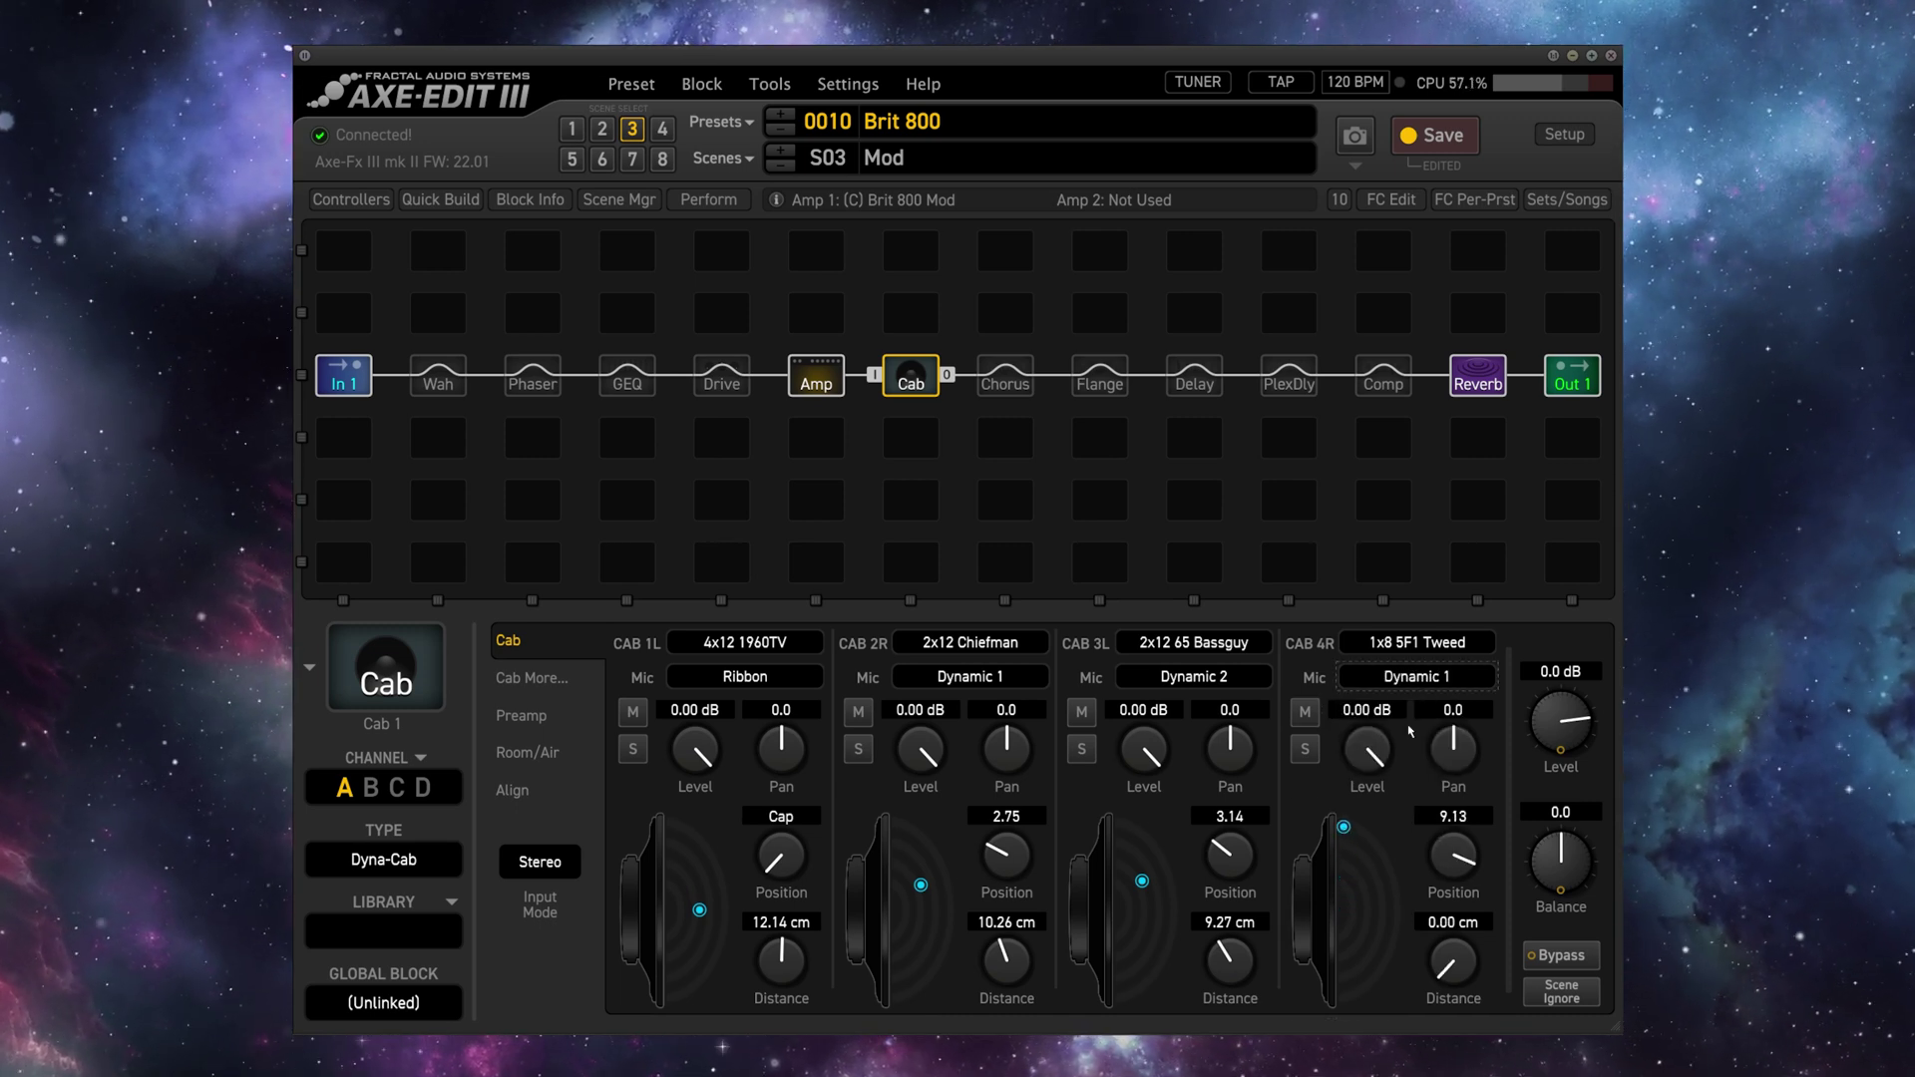